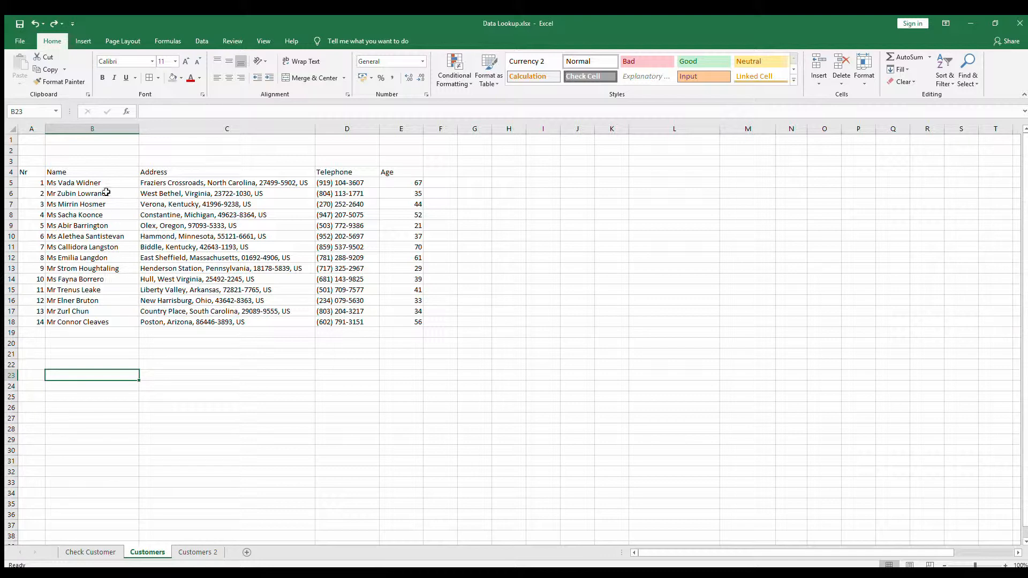
pyautogui.moveTo(102, 183); pyautogui.dragTo(409, 322)
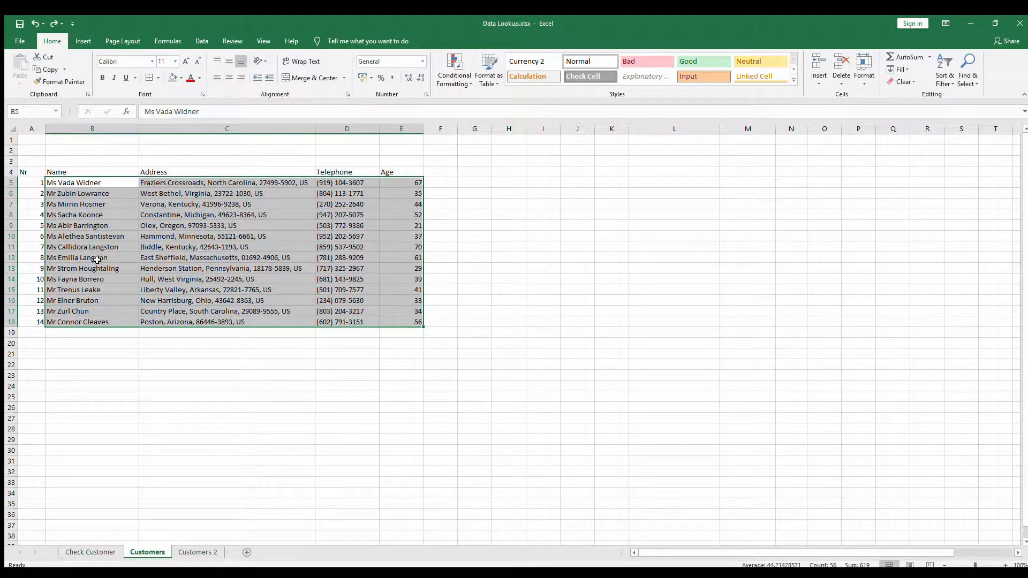
pyautogui.moveTo(83, 259); pyautogui.dragTo(400, 261)
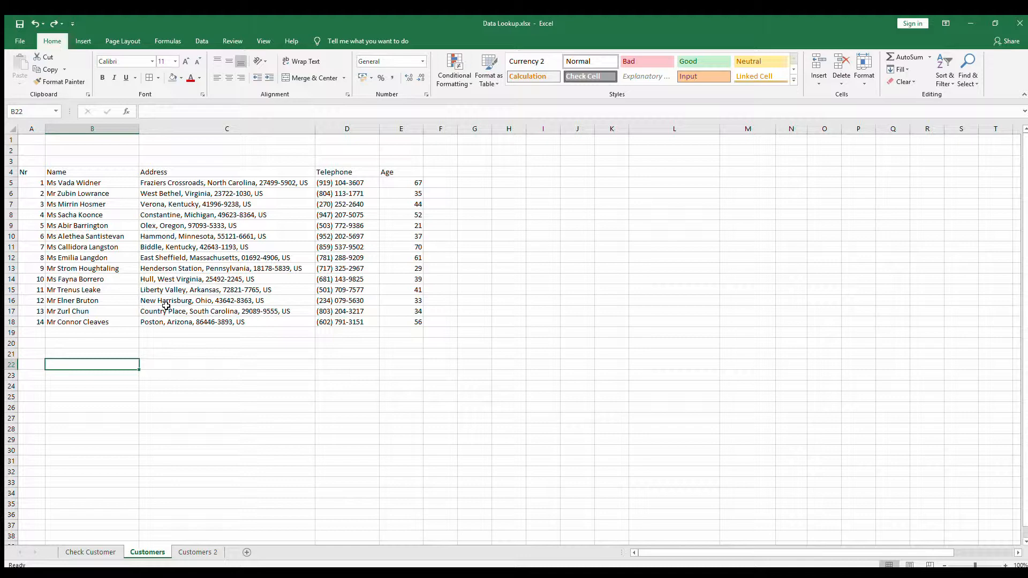
pyautogui.moveTo(74, 182); pyautogui.dragTo(395, 327)
# Step: Enter a VLOOKUP formula in B22 that looks up the eighth customer's full name in B5:E18, returning column 3 with FALSE for exact match
pyautogui.click(92, 364)
pyautogui.write('=')
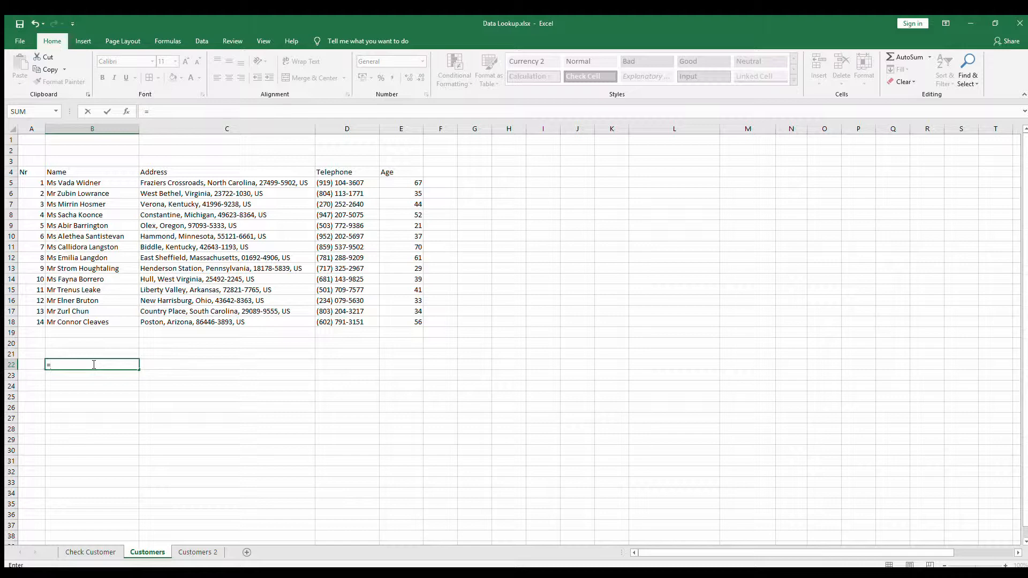
pyautogui.write('VLO')
pyautogui.press('Tab')
pyautogui.write('"Ms Emi')
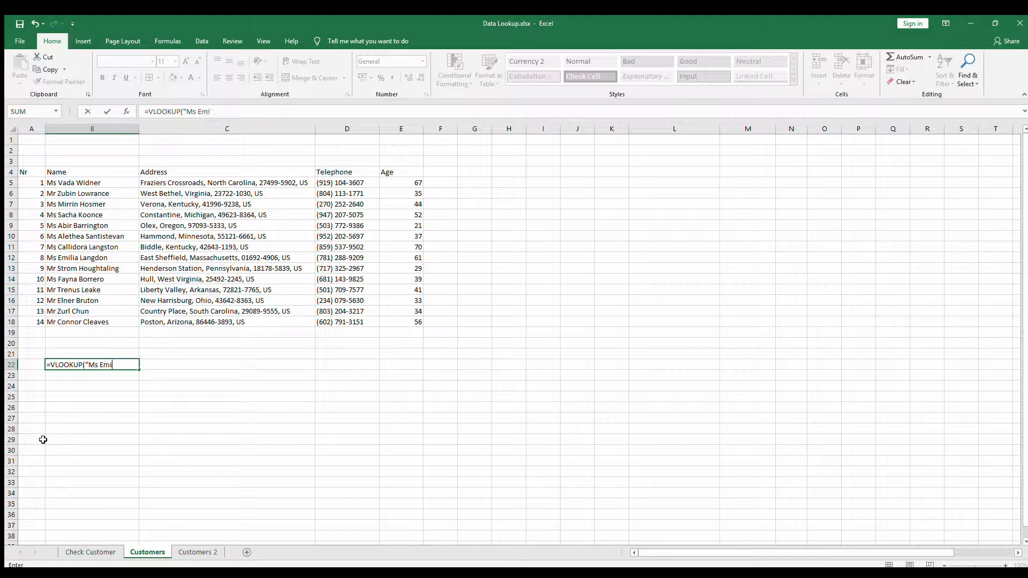
pyautogui.write('lia Langdon",')
pyautogui.moveTo(63, 183); pyautogui.dragTo(395, 322)
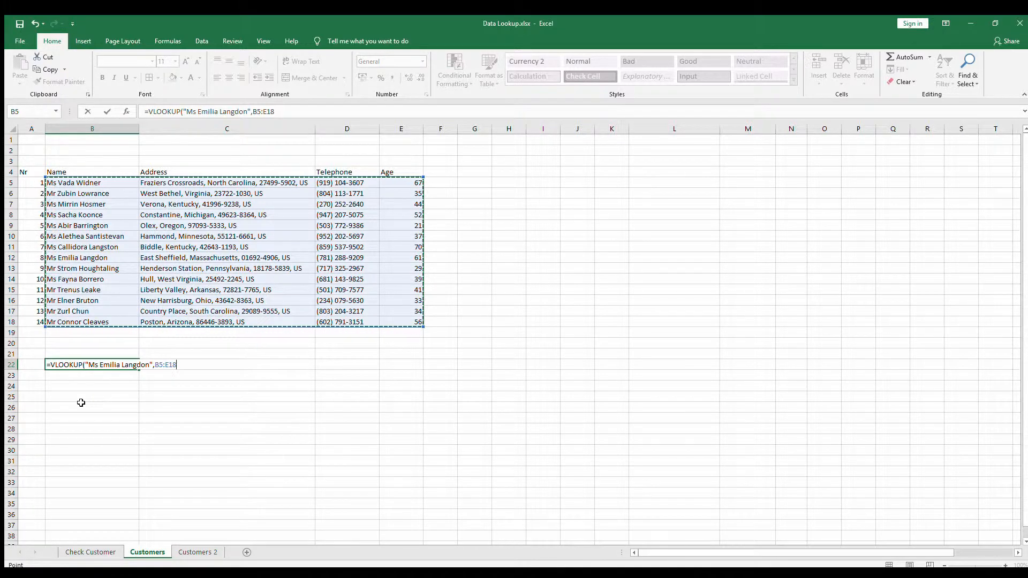
pyautogui.write(',')
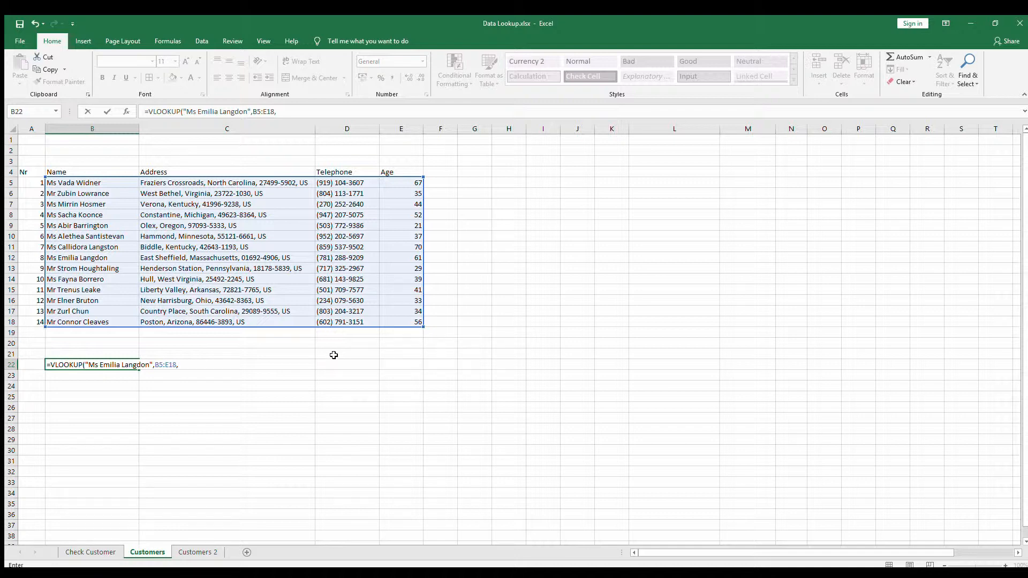
pyautogui.write('3,')
pyautogui.click(217, 390)
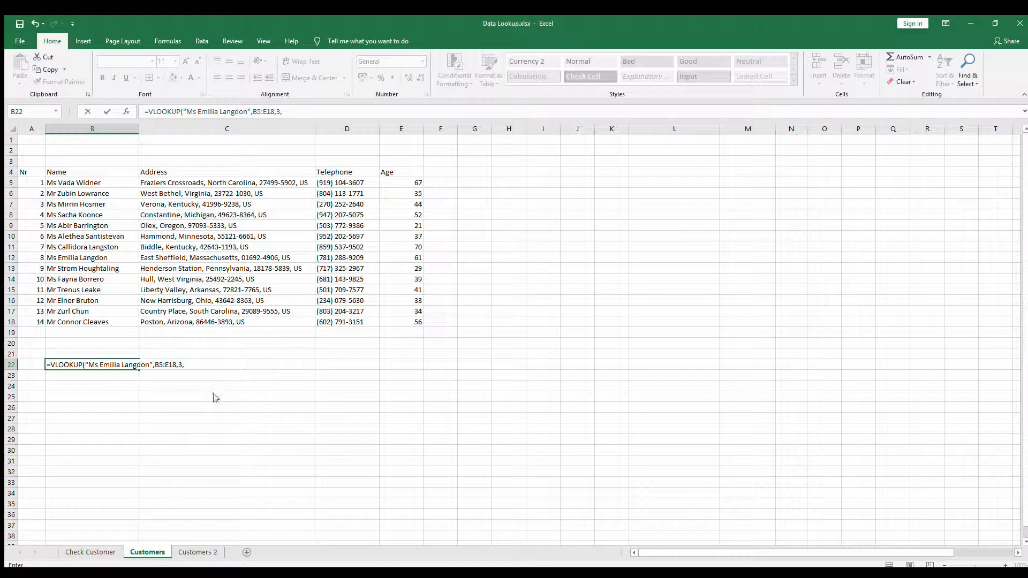
pyautogui.write('FALSE')
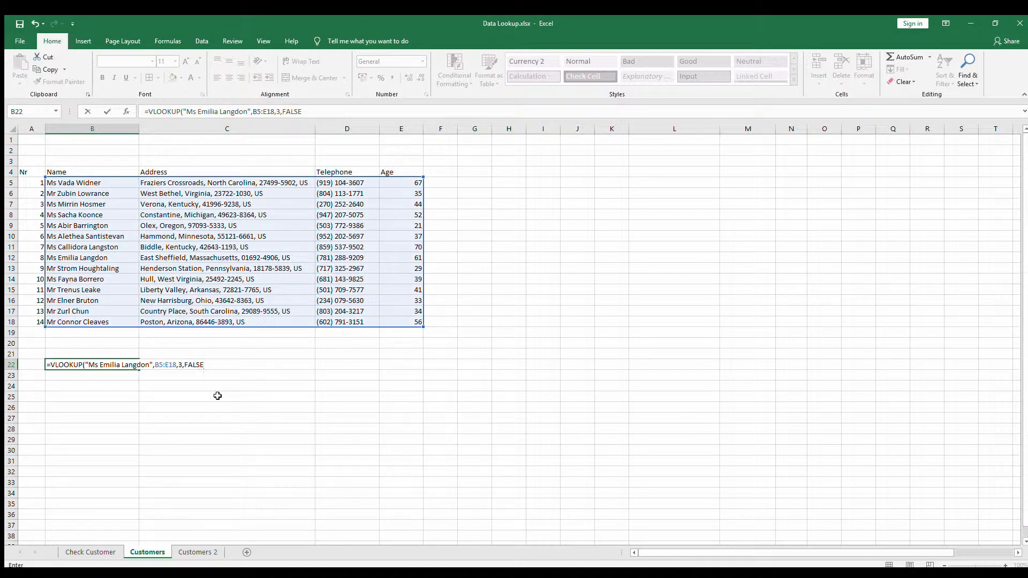
pyautogui.write(')')
pyautogui.press('Return')
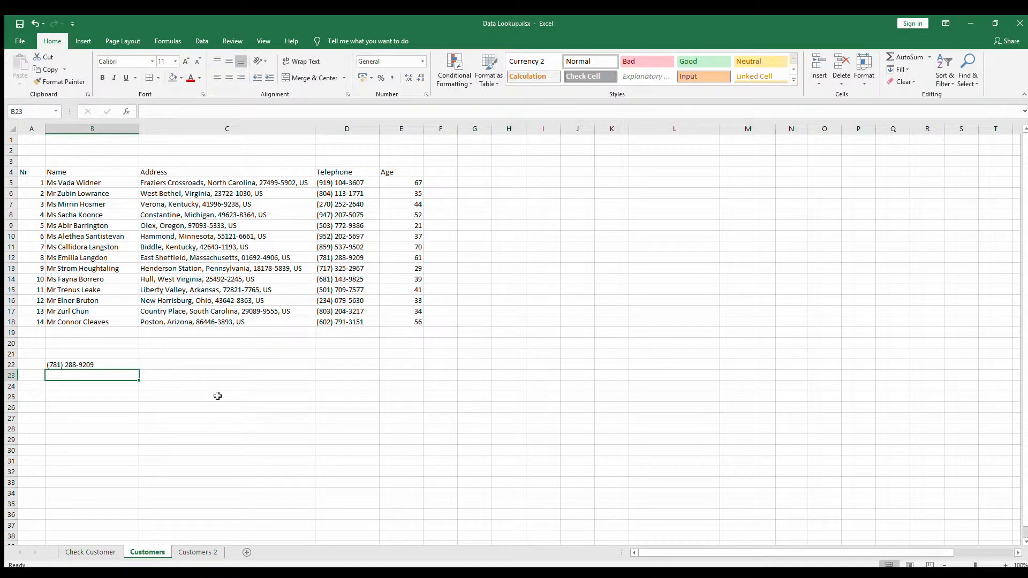
# Step: Compare the lookup result in B22 with the eighth customer's entry in the Telephone column
pyautogui.click(116, 364)
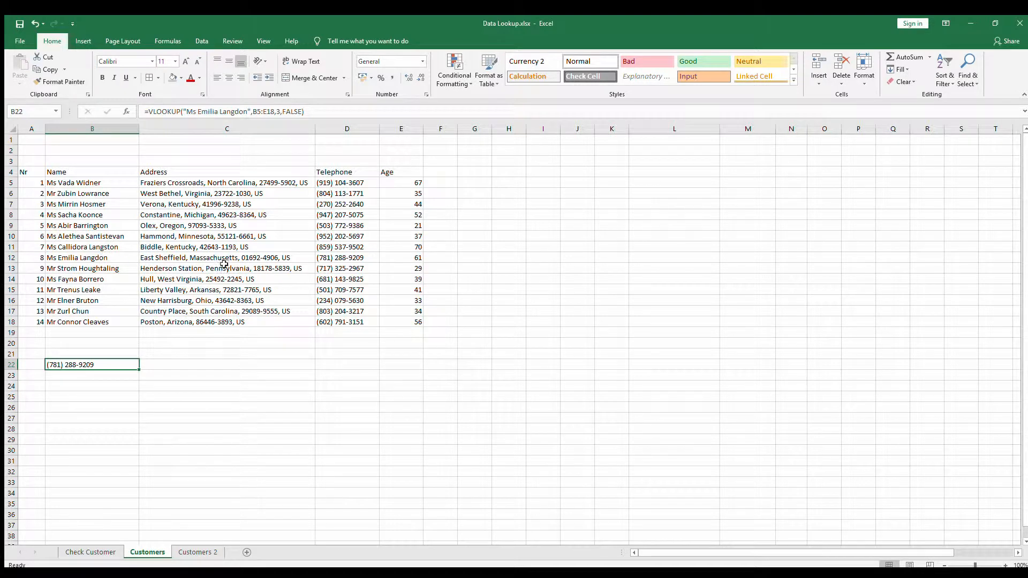
pyautogui.click(347, 262)
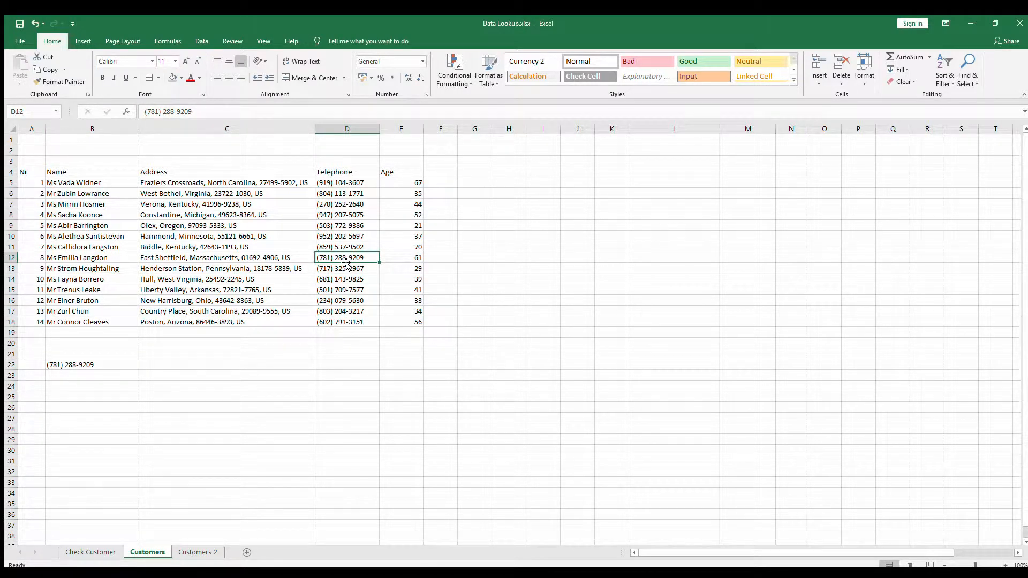
pyautogui.click(100, 367)
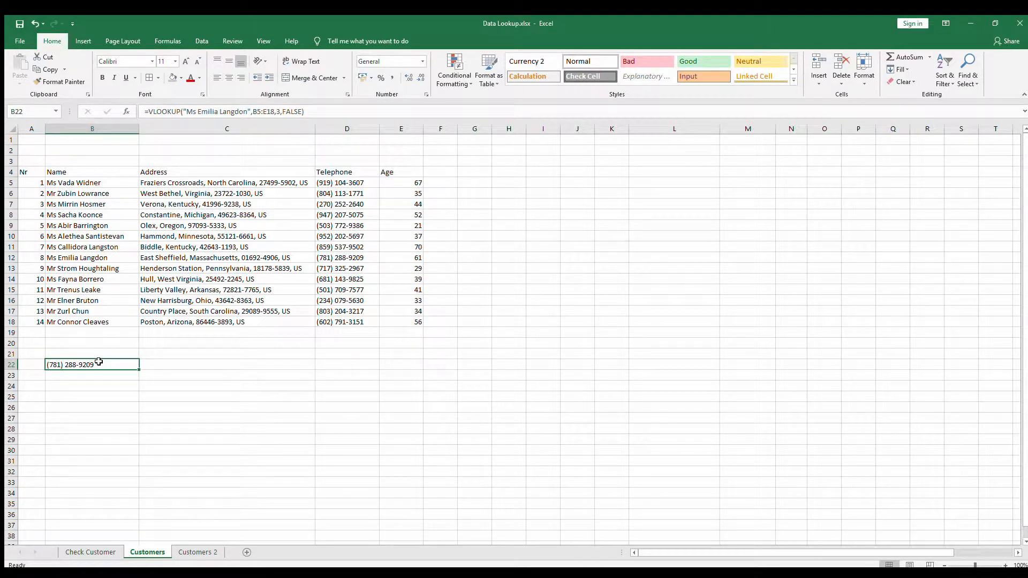
# Step: Open the Check Customer sheet and examine the Customer, Address and Phone cells in row 7
pyautogui.click(100, 552)
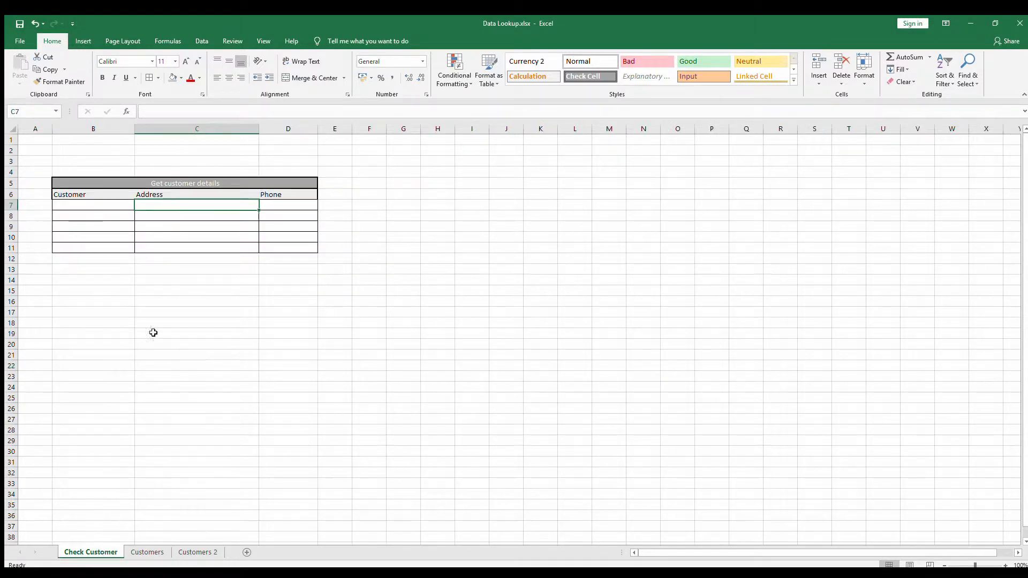
pyautogui.click(92, 213)
pyautogui.click(91, 206)
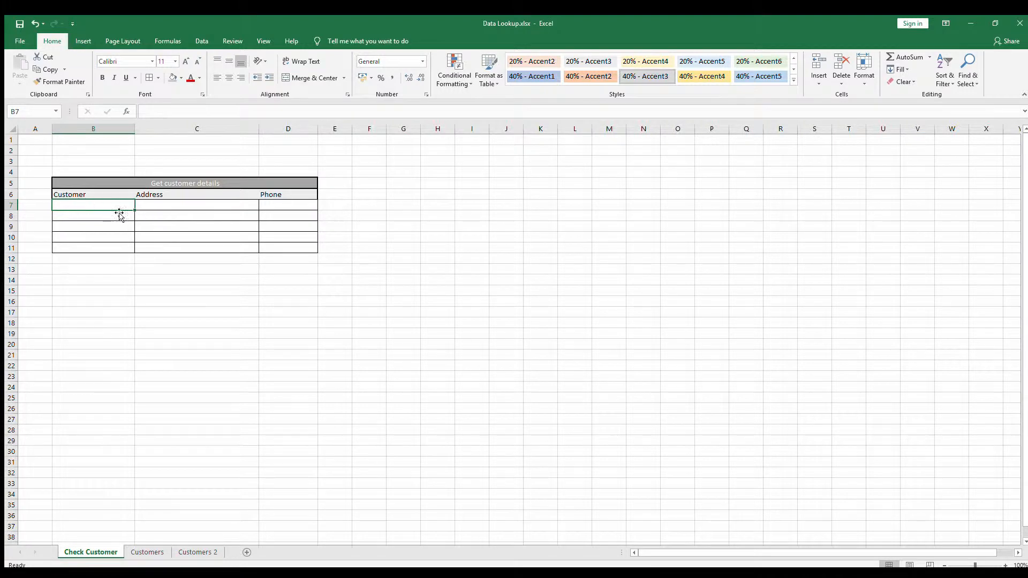
pyautogui.click(177, 206)
pyautogui.click(287, 205)
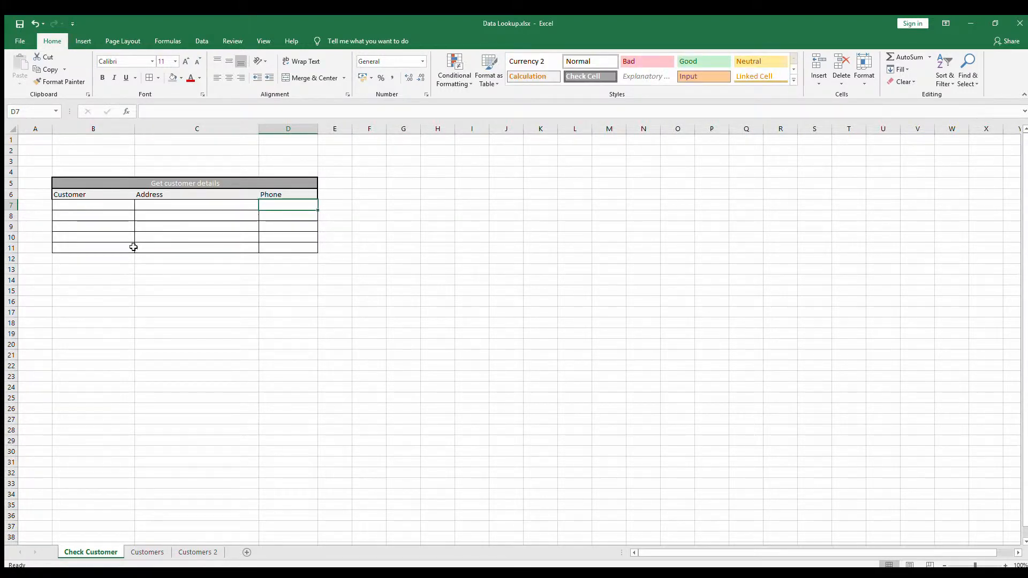
# Step: Enter a VLOOKUP formula in Address cell C7 that looks up B7 in Customers!B5:E18, returning column 2 with match type 0
pyautogui.click(199, 207)
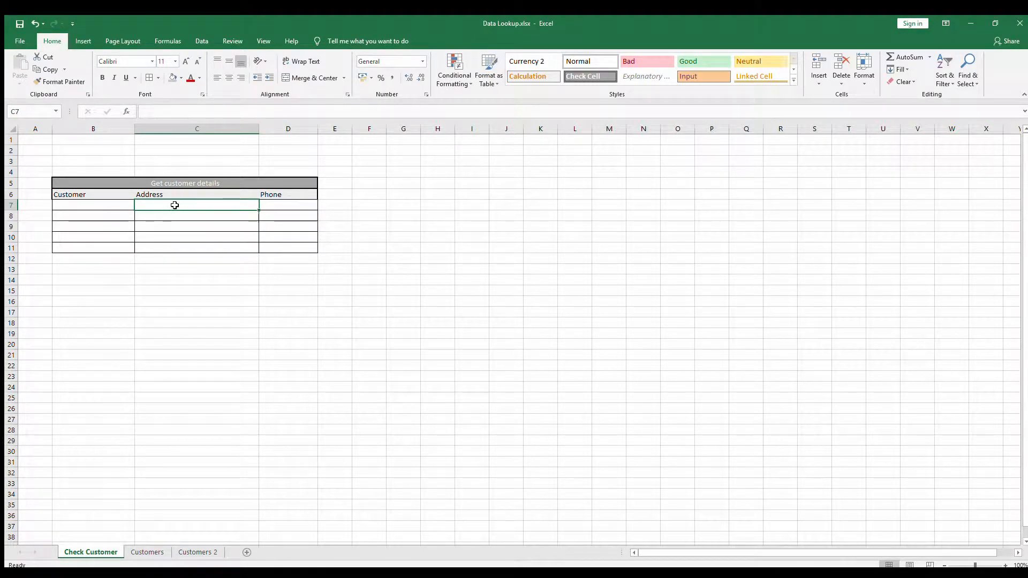
pyautogui.write('=')
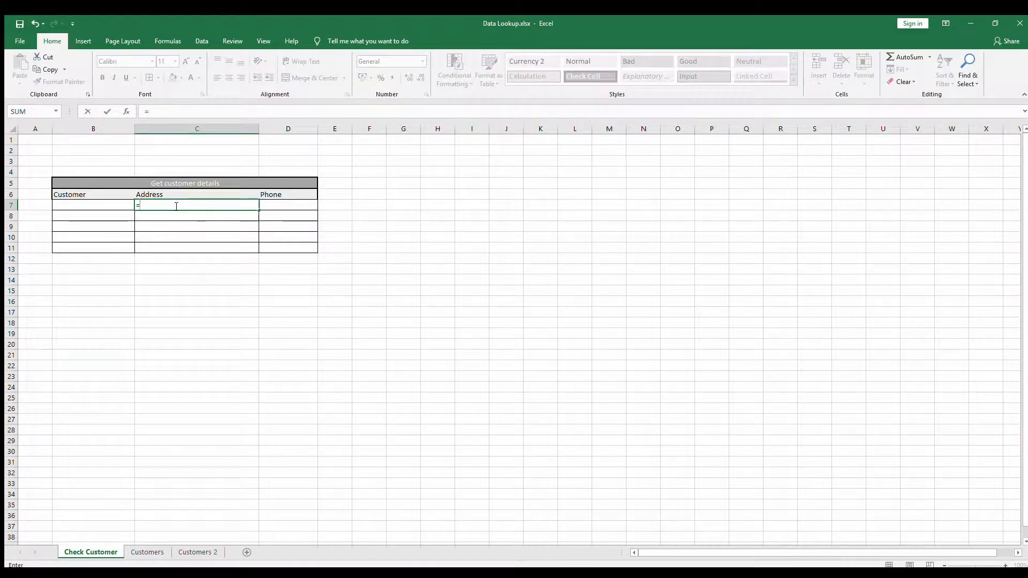
pyautogui.write('VLOOKUP(')
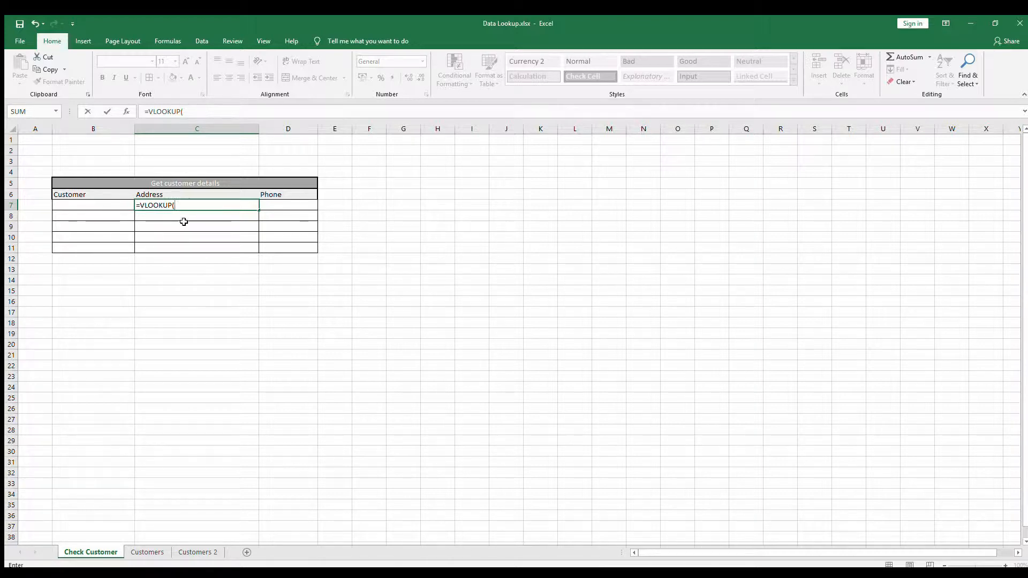
pyautogui.click(104, 206)
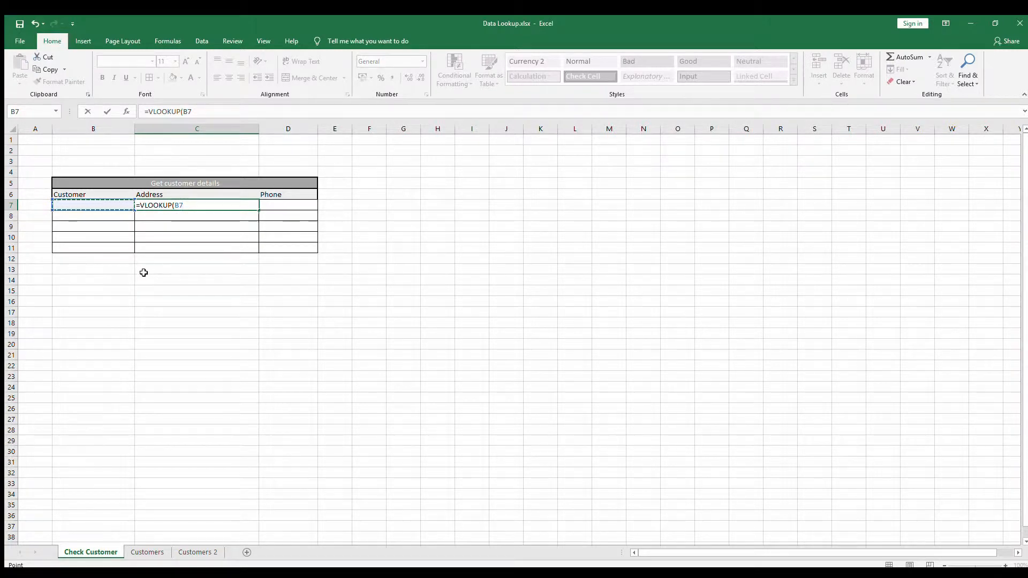
pyautogui.write(',')
pyautogui.click(154, 552)
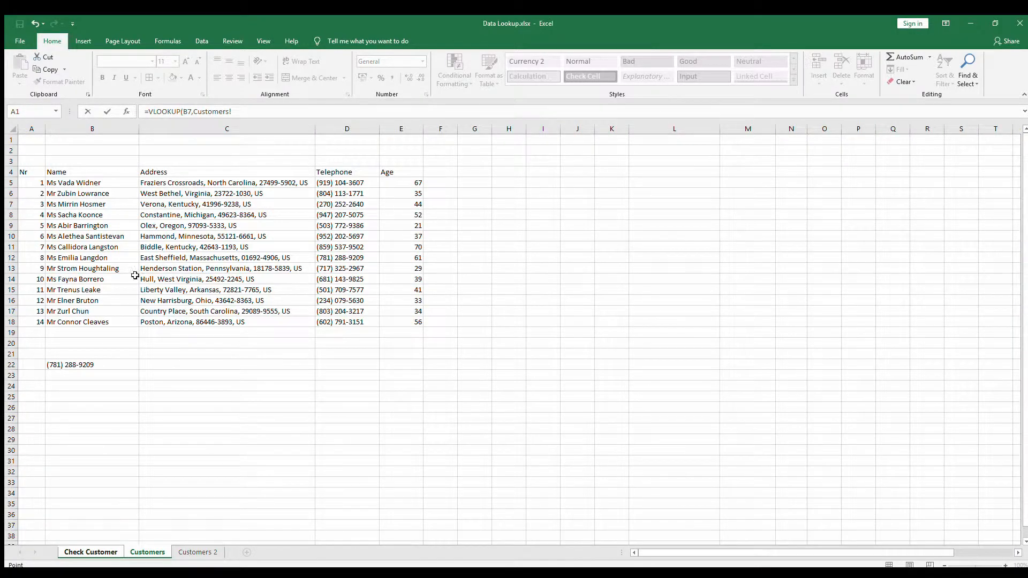
pyautogui.click(72, 186)
pyautogui.moveTo(72, 187); pyautogui.dragTo(412, 324)
pyautogui.write(',2,0')
pyautogui.press('Return')
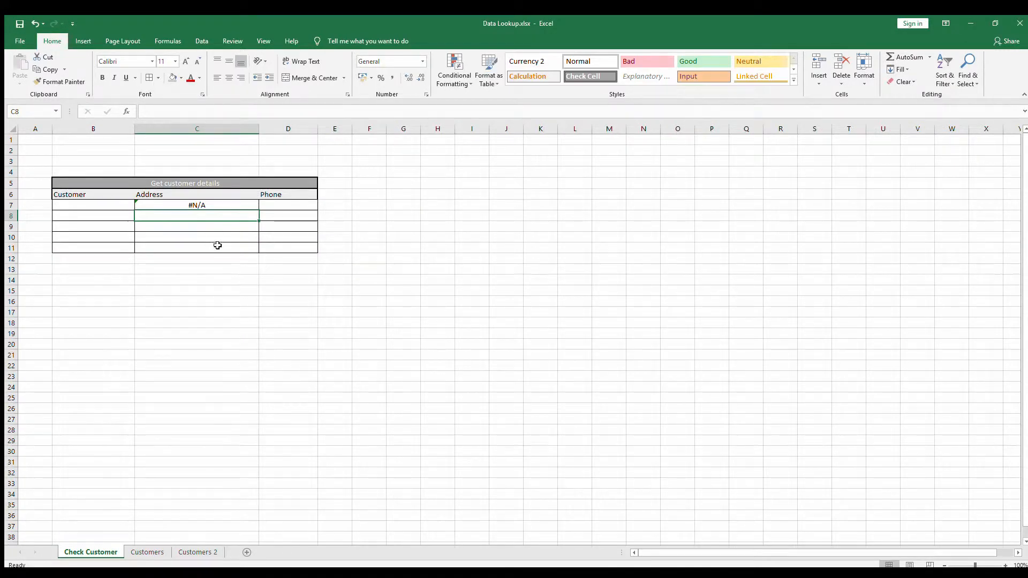
pyautogui.click(213, 207)
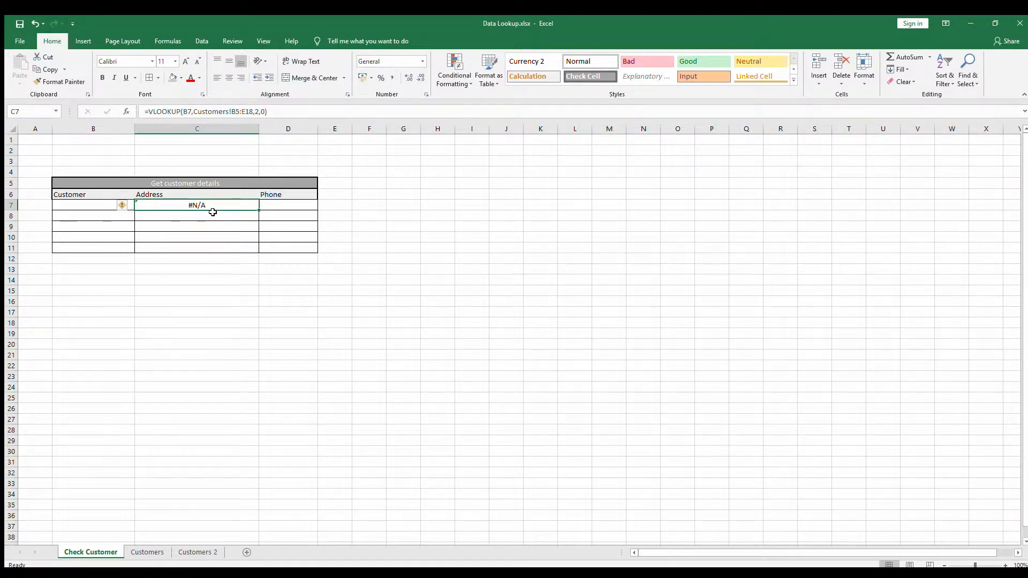
# Step: Copy the seventh customer's full name from the Customers sheet into Customer cell B7 on the Check Customer sheet
pyautogui.click(86, 207)
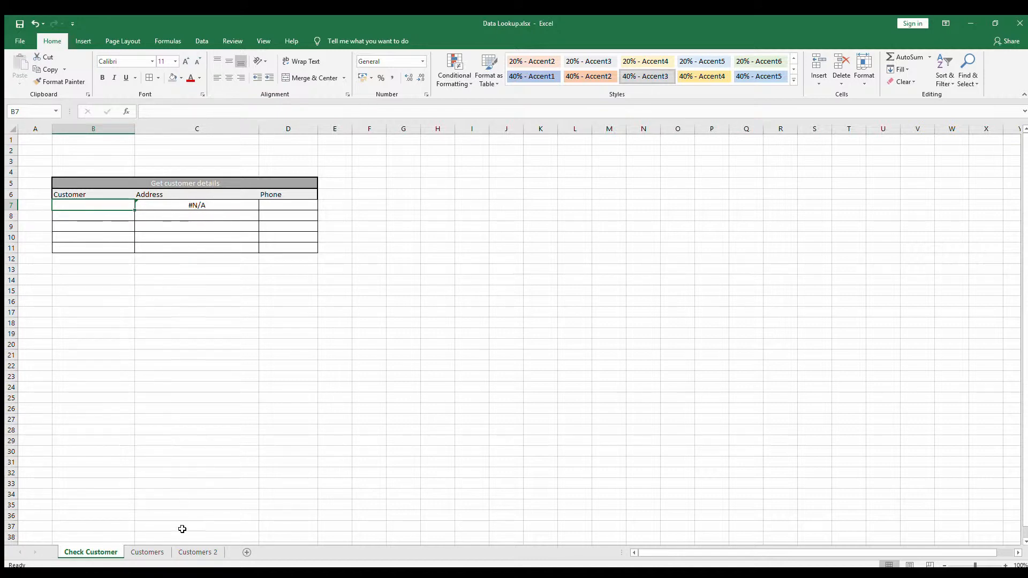
pyautogui.click(147, 552)
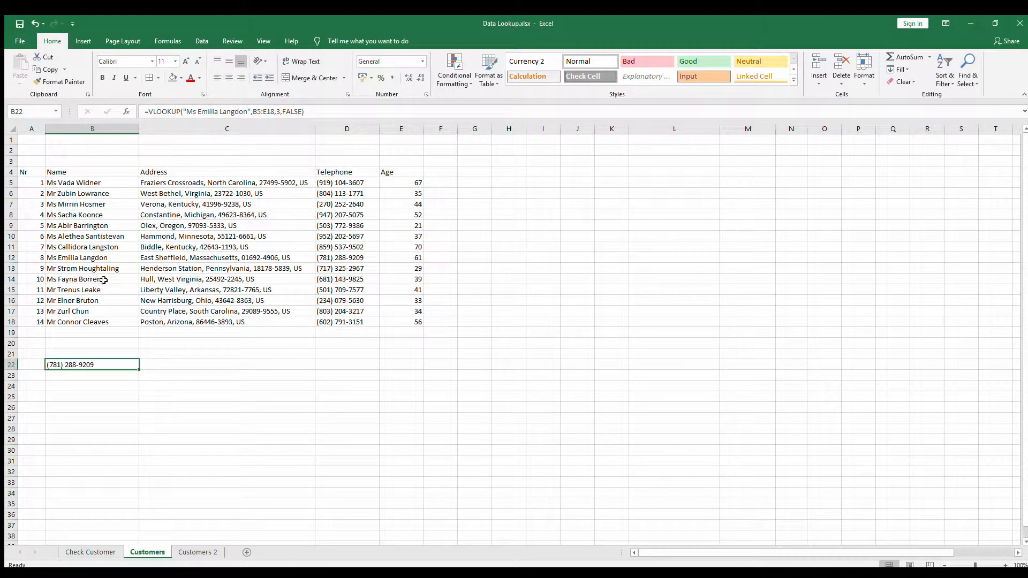
pyautogui.click(107, 247)
pyautogui.doubleClick(119, 247)
pyautogui.moveTo(118, 247); pyautogui.dragTo(36, 245)
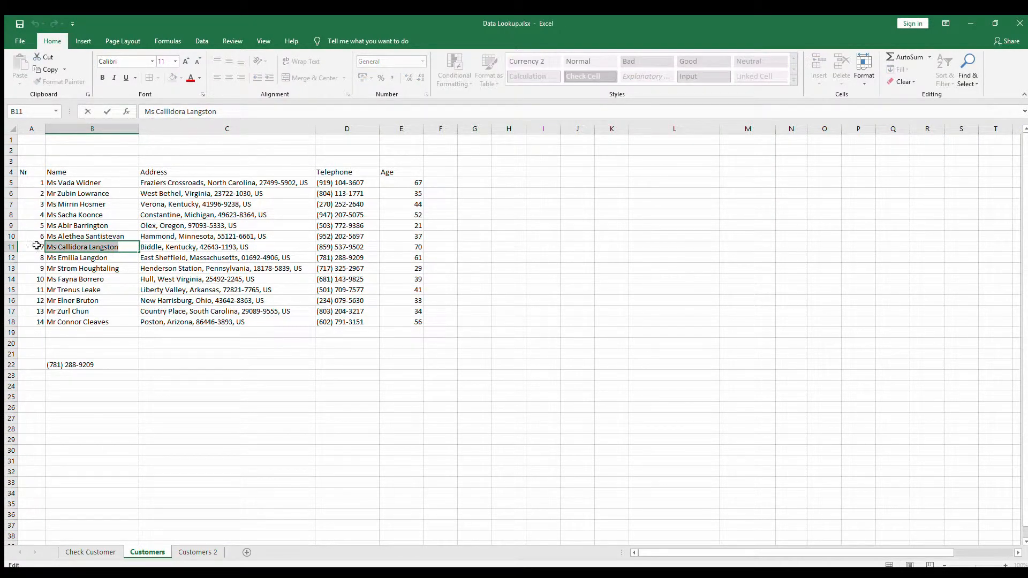
pyautogui.hotkey('ctrl', 'c')
pyautogui.press('Escape')
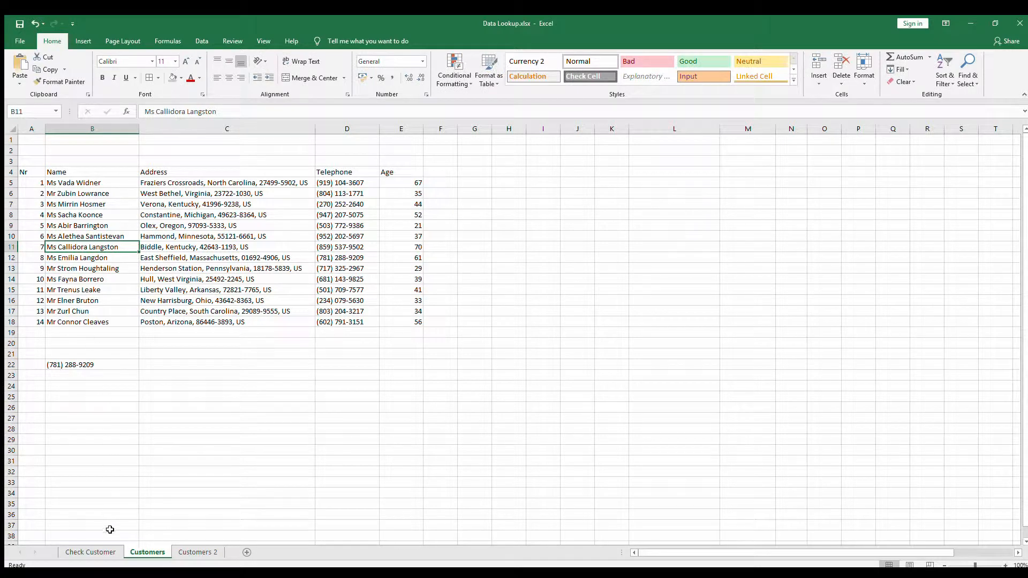
pyautogui.click(104, 553)
pyautogui.click(121, 207)
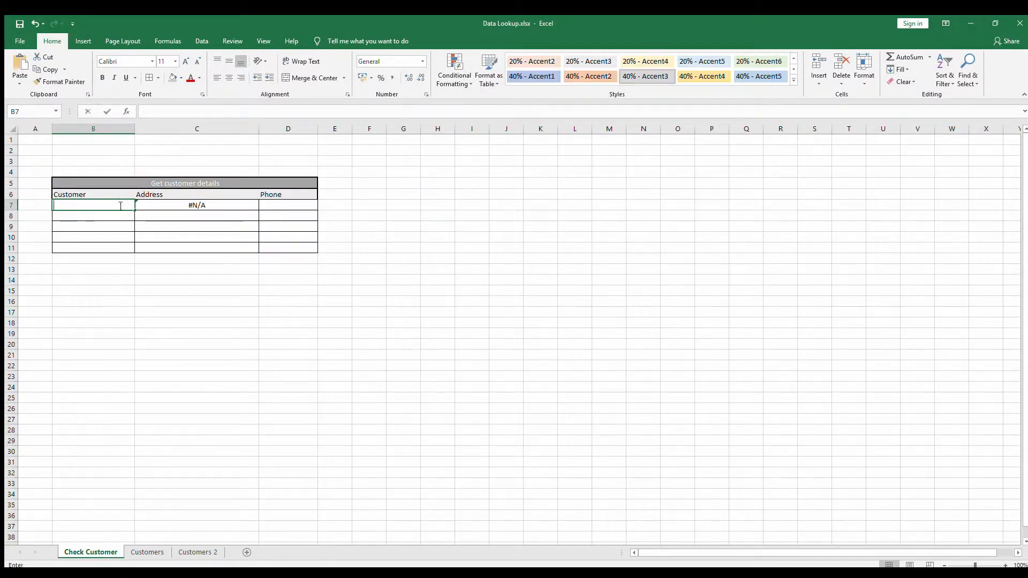
pyautogui.hotkey('ctrl', 'v')
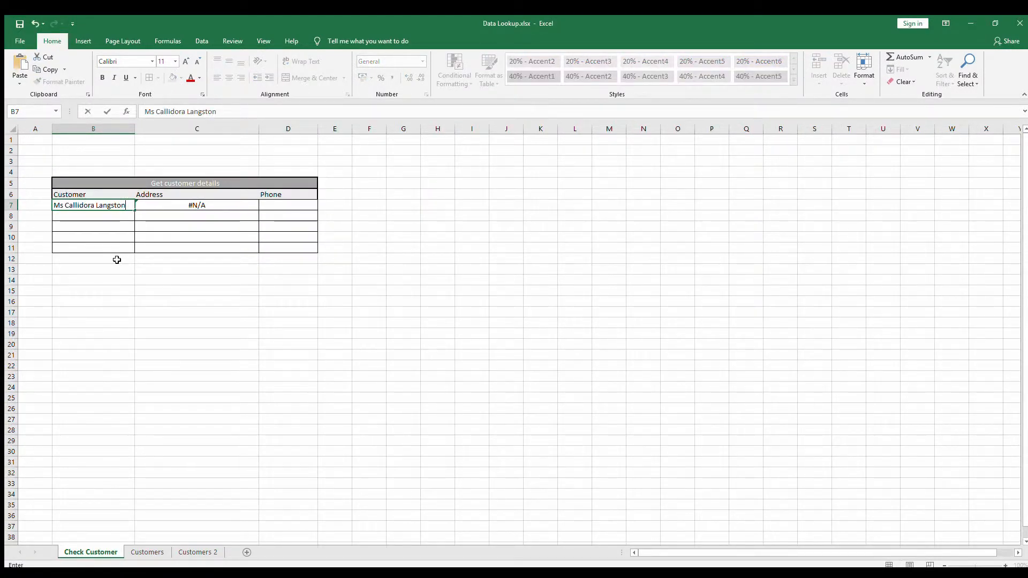
pyautogui.press('Return')
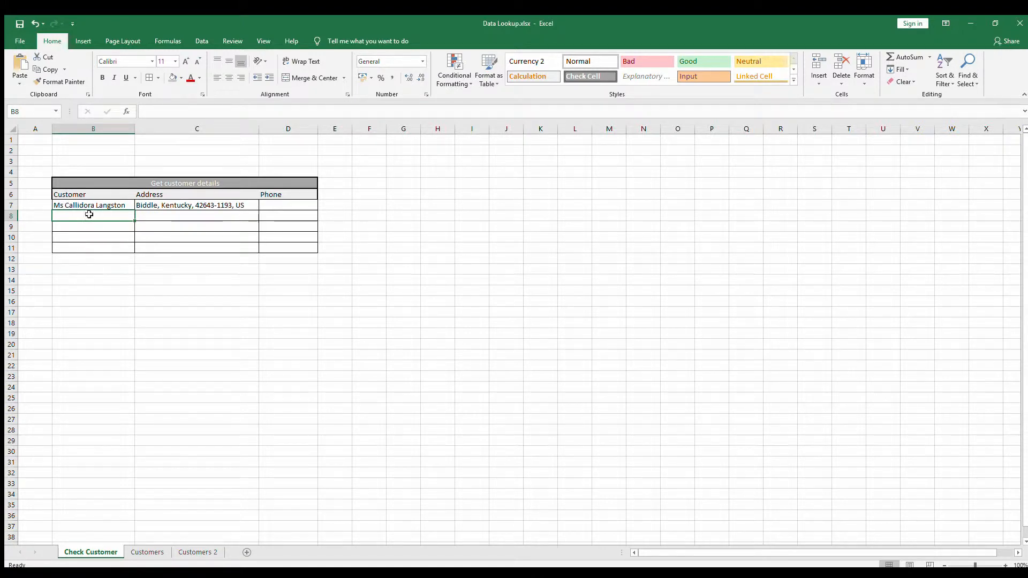
# Step: Fill the address lookup formula from C7 across into Phone cell D7
pyautogui.click(179, 204)
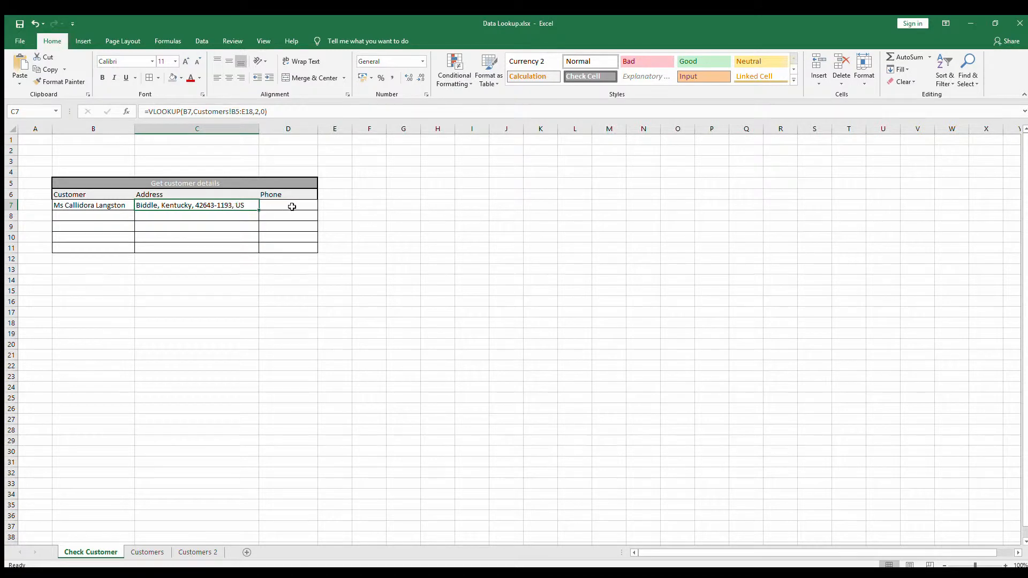
pyautogui.moveTo(259, 211); pyautogui.dragTo(298, 211)
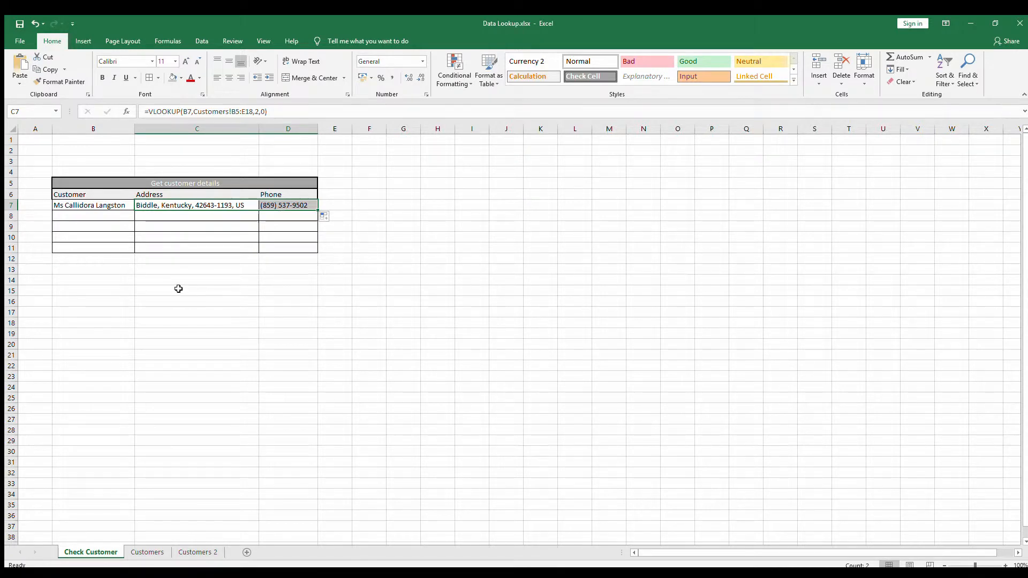
# Step: Compare the cell references in the Address formula in C7 with those in the Phone formula in D7
pyautogui.click(219, 208)
pyautogui.click(291, 205)
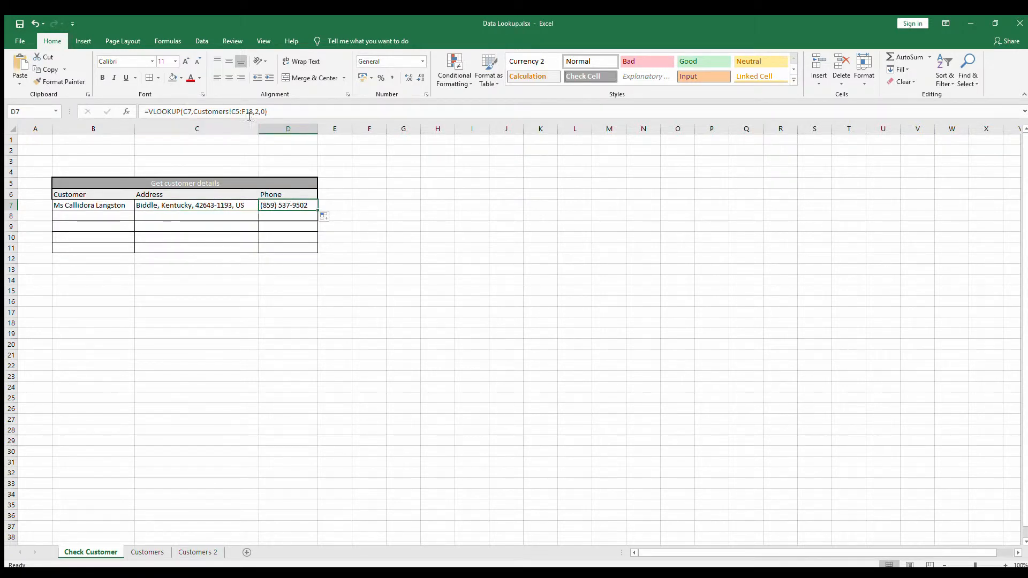
pyautogui.click(231, 206)
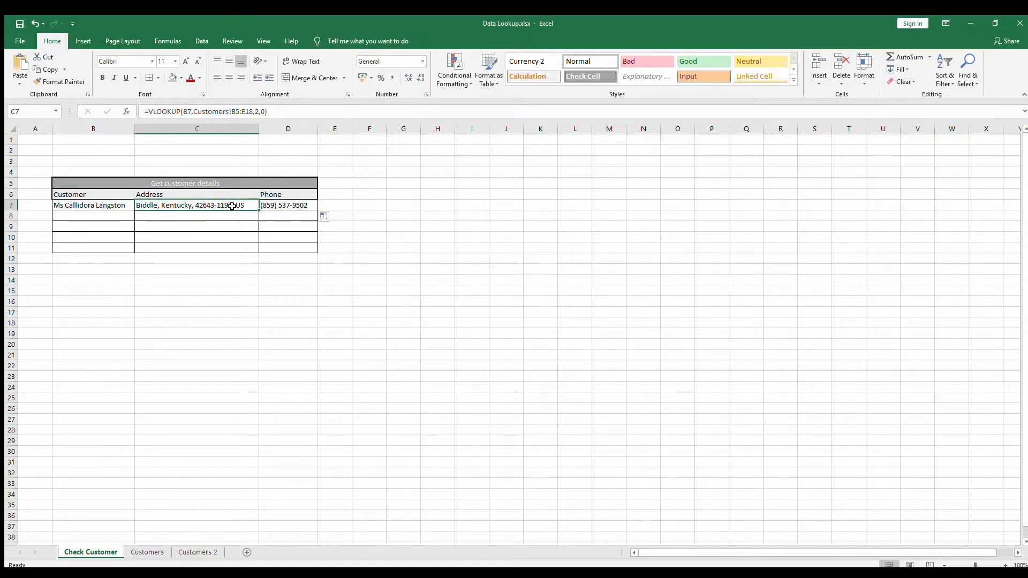
pyautogui.click(275, 209)
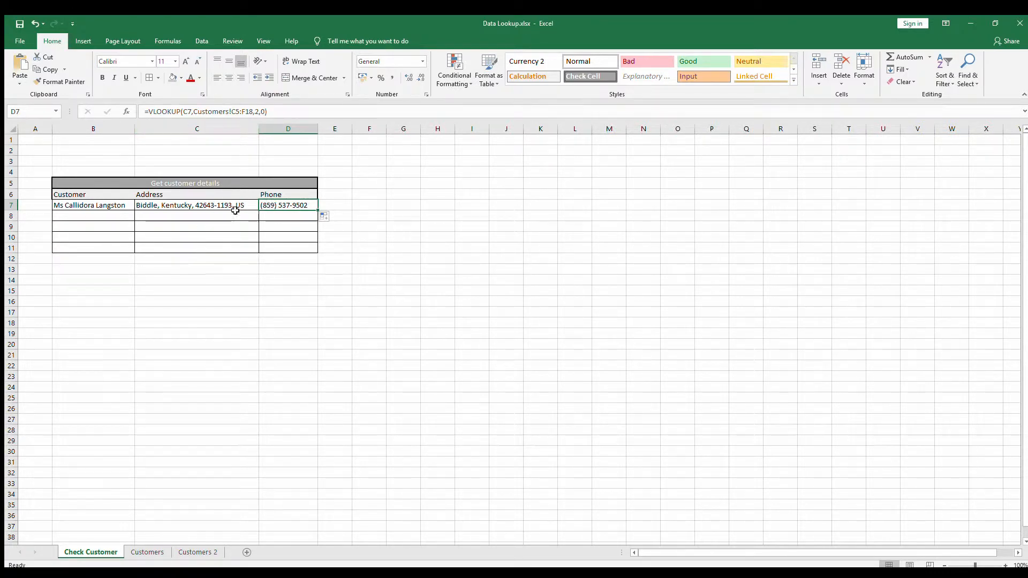
pyautogui.click(200, 207)
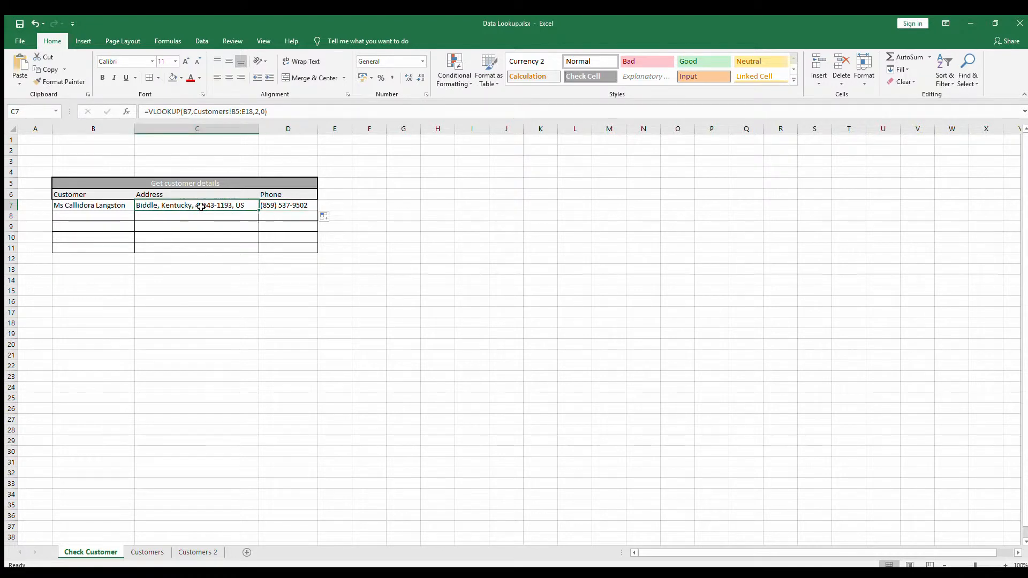
# Step: Replace the Phone formula in D7 with the exact formula text from Address cell C7, keeping its B7 and Customers!B5:E18 references
pyautogui.click(278, 205)
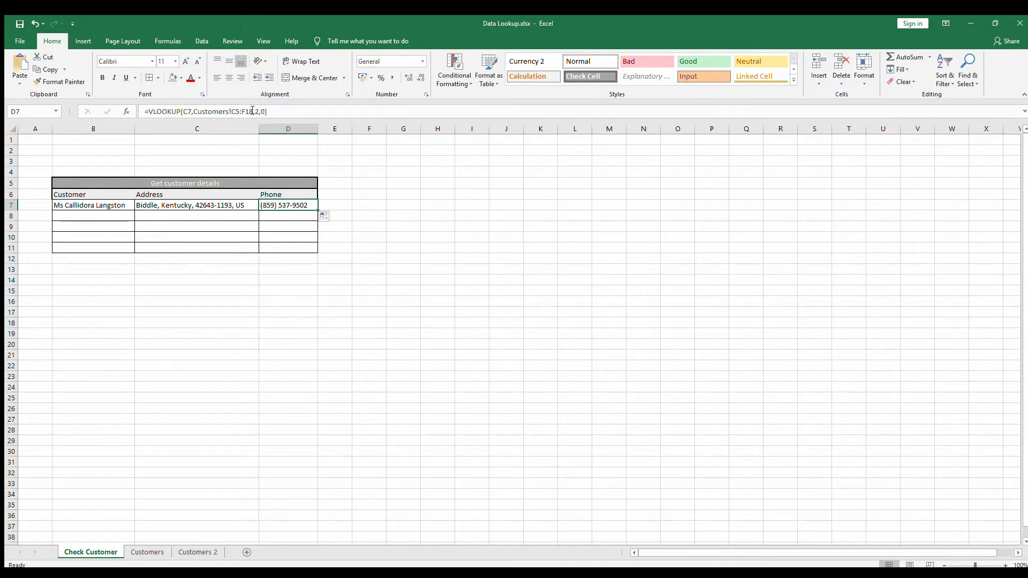
pyautogui.click(221, 203)
pyautogui.click(281, 205)
pyautogui.click(233, 203)
pyautogui.click(275, 207)
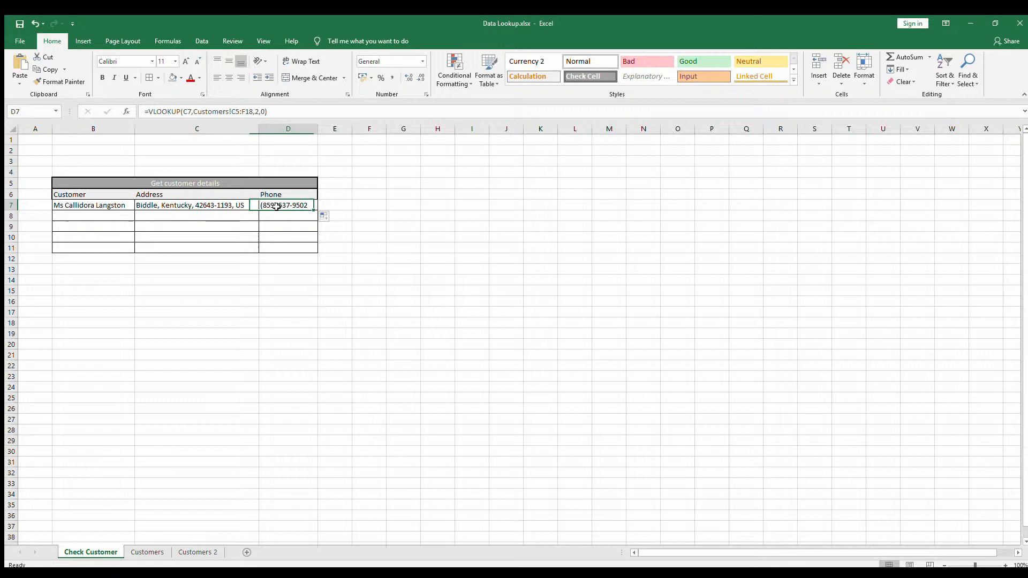
pyautogui.click(233, 205)
pyautogui.moveTo(267, 111); pyautogui.dragTo(143, 114)
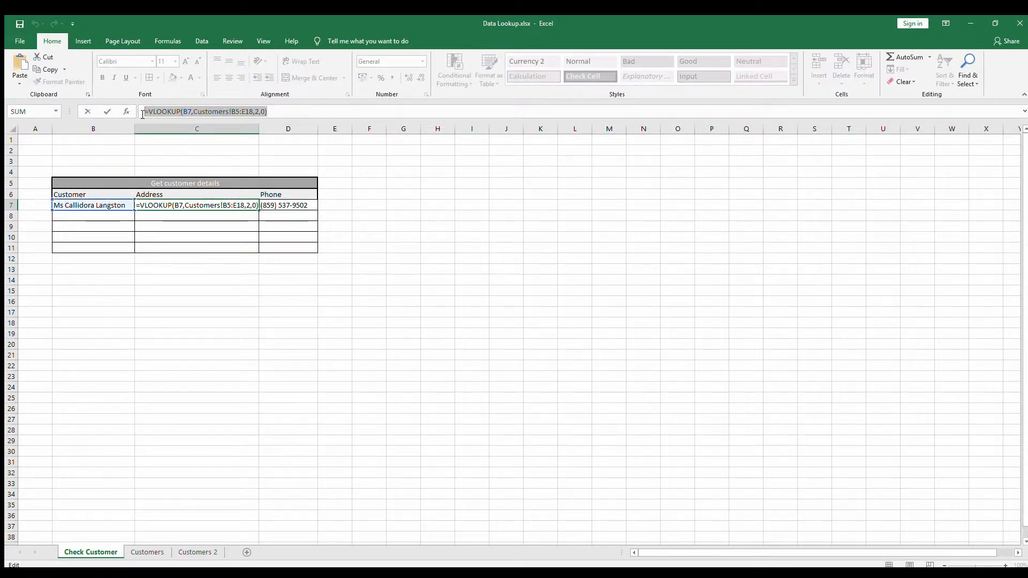
pyautogui.press('Escape')
pyautogui.click(279, 205)
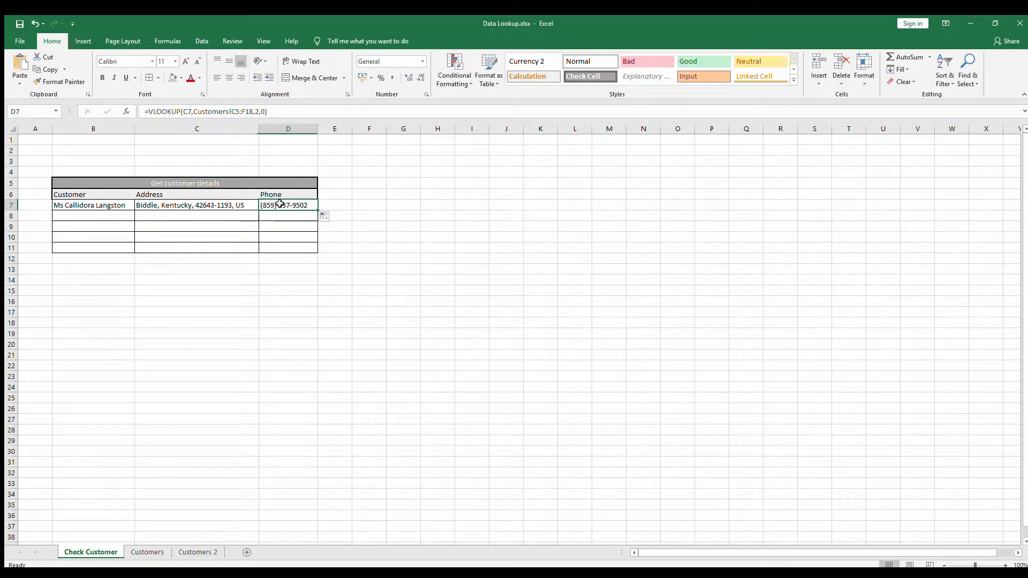
pyautogui.moveTo(268, 111); pyautogui.dragTo(142, 113)
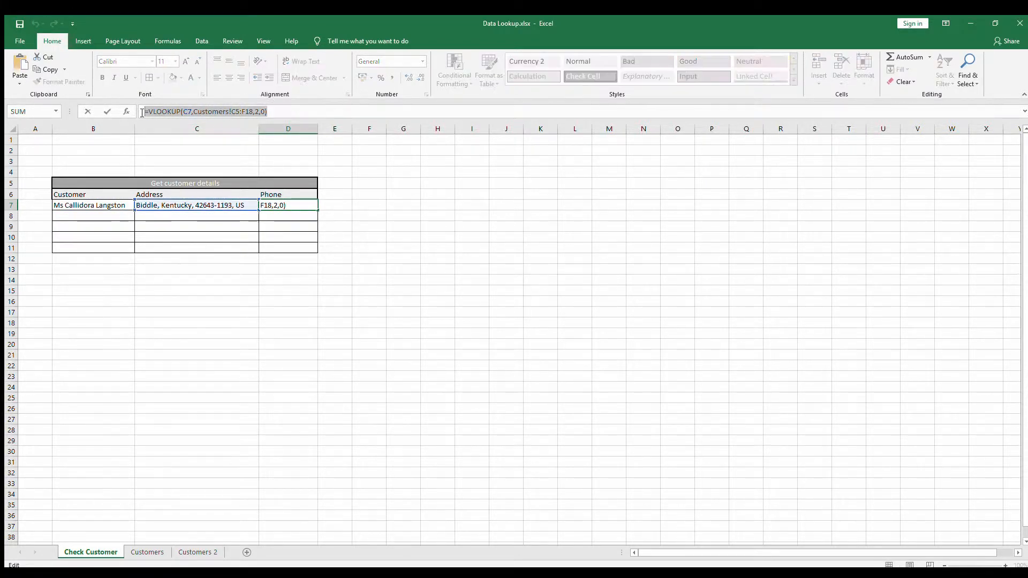
pyautogui.hotkey('ctrl', 'v')
pyautogui.press('Return')
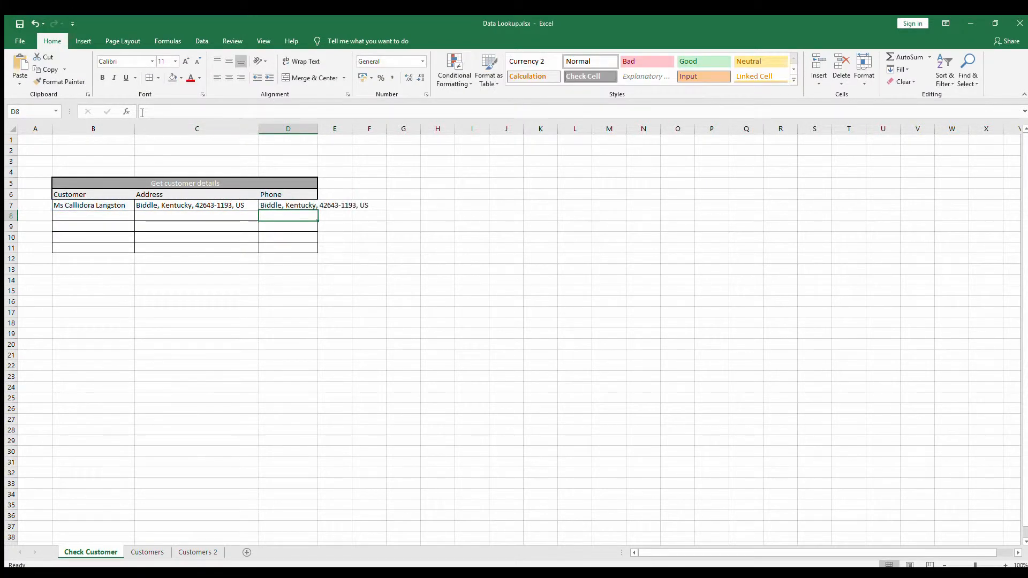
# Step: Set the column index of the Phone lookup formula in D7 to 3
pyautogui.click(293, 205)
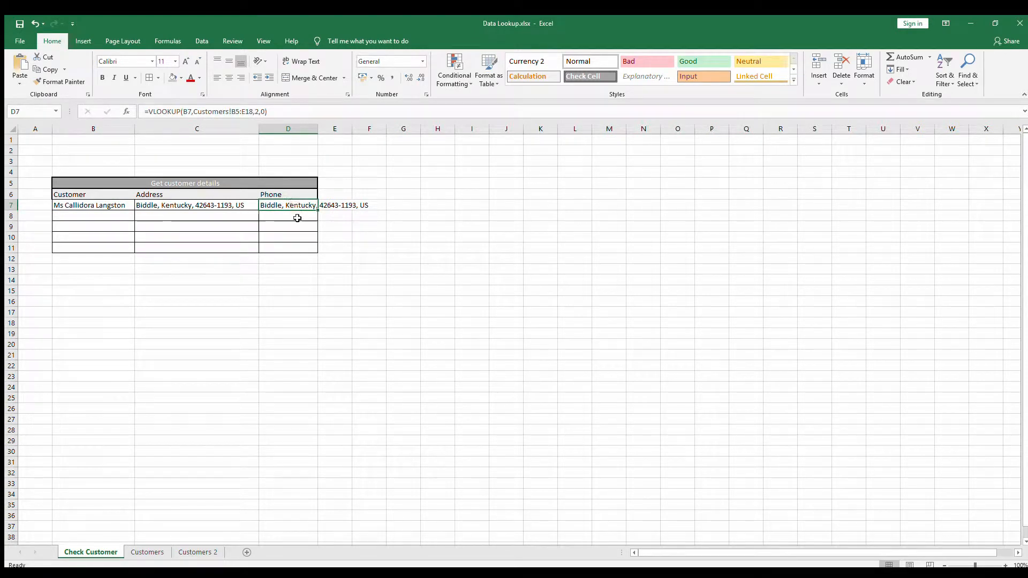
pyautogui.click(256, 111)
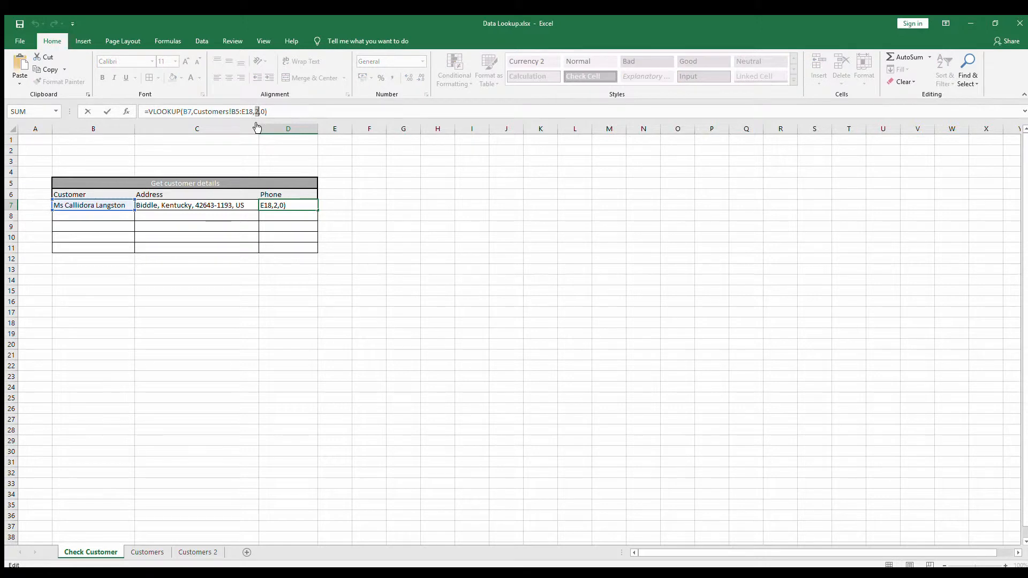
pyautogui.write('3')
pyautogui.press('Return')
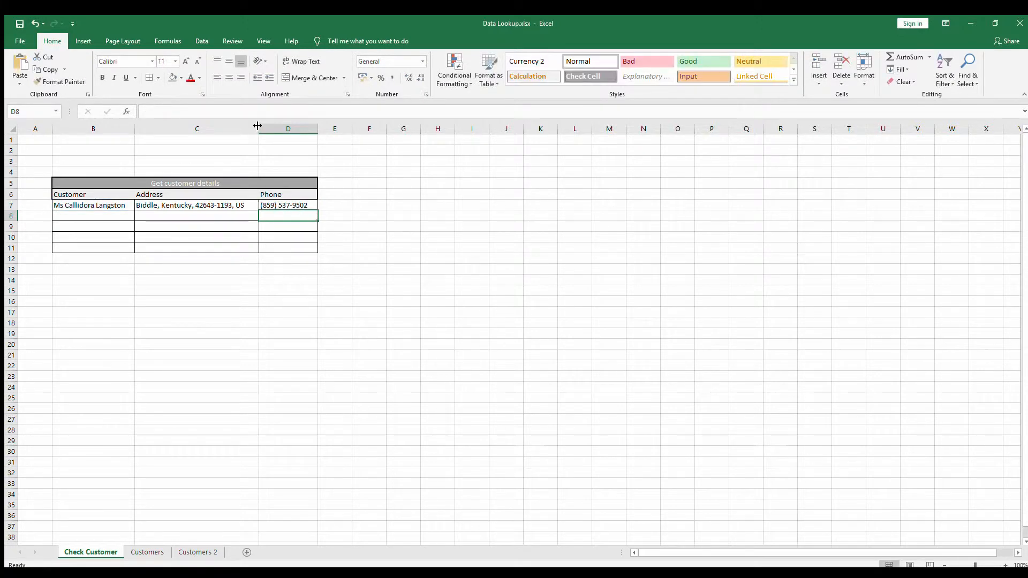
pyautogui.click(301, 206)
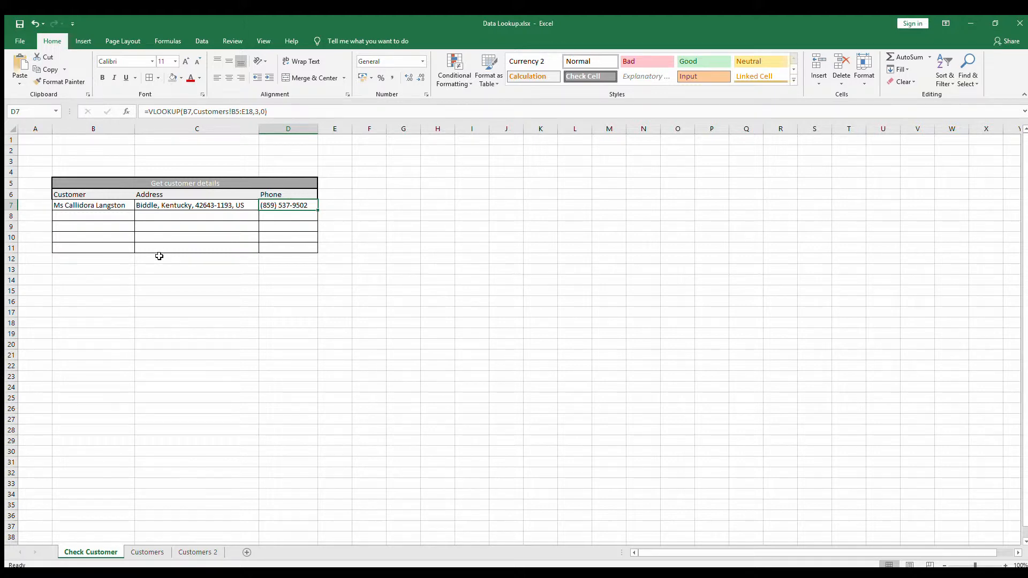
# Step: Fill the Address and Phone formulas in C7:D7 down through row 11
pyautogui.click(206, 206)
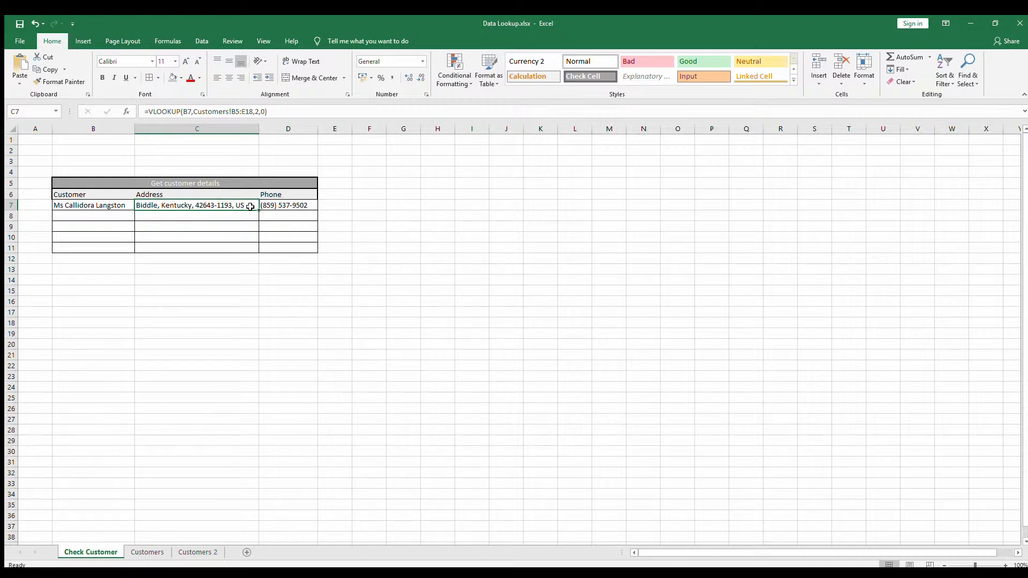
pyautogui.moveTo(241, 207)
pyautogui.mouseDown()
pyautogui.moveTo(316, 214)
pyautogui.moveTo(317, 251)
pyautogui.mouseUp()
pyautogui.click(286, 313)
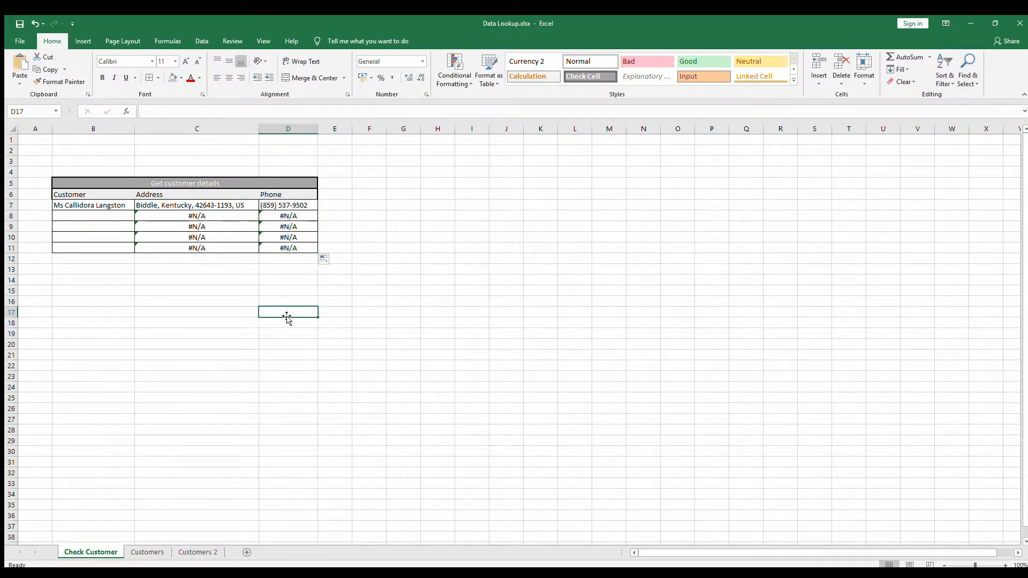
# Step: Copy the names of customers 5, 11 and 13 from the Customers sheet into B8:B10 on the Check Customer sheet
pyautogui.click(150, 552)
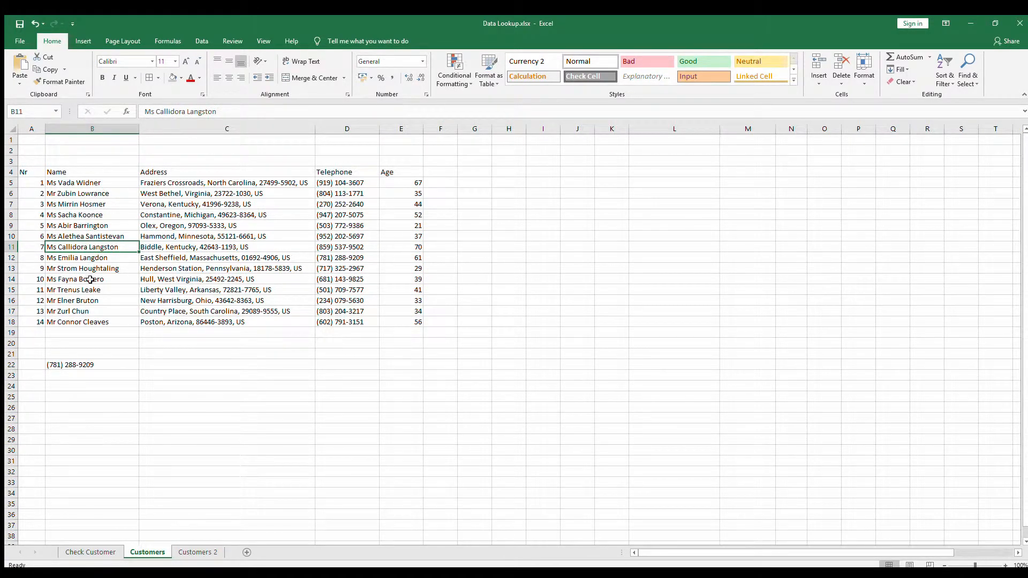
pyautogui.moveTo(86, 225)
pyautogui.mouseDown()
pyautogui.moveTo(88, 271)
pyautogui.moveTo(99, 227)
pyautogui.mouseUp()
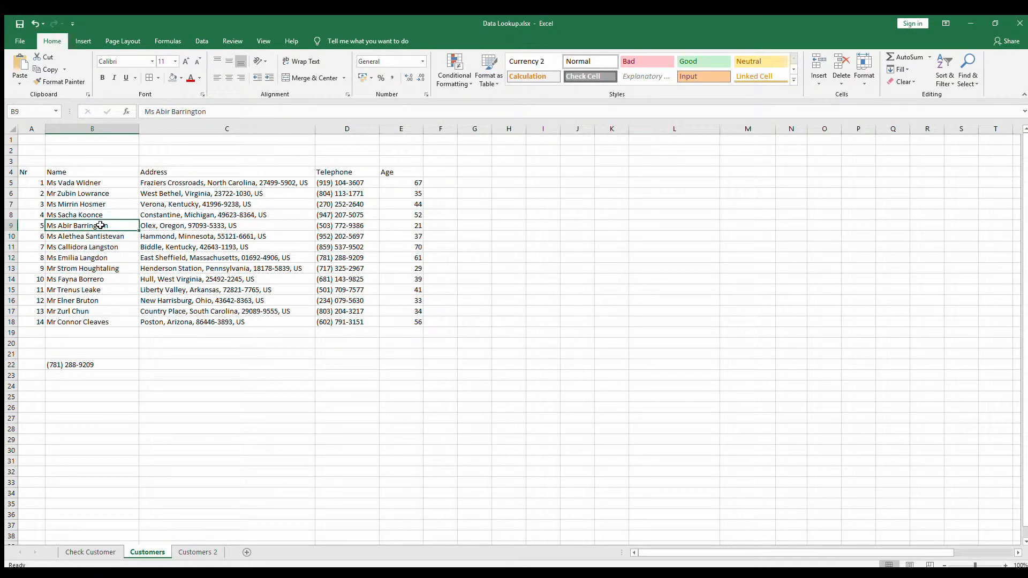
pyautogui.keyDown('ctrl'); pyautogui.click(84, 290); pyautogui.keyUp('ctrl')
pyautogui.keyDown('ctrl'); pyautogui.click(78, 313); pyautogui.keyUp('ctrl')
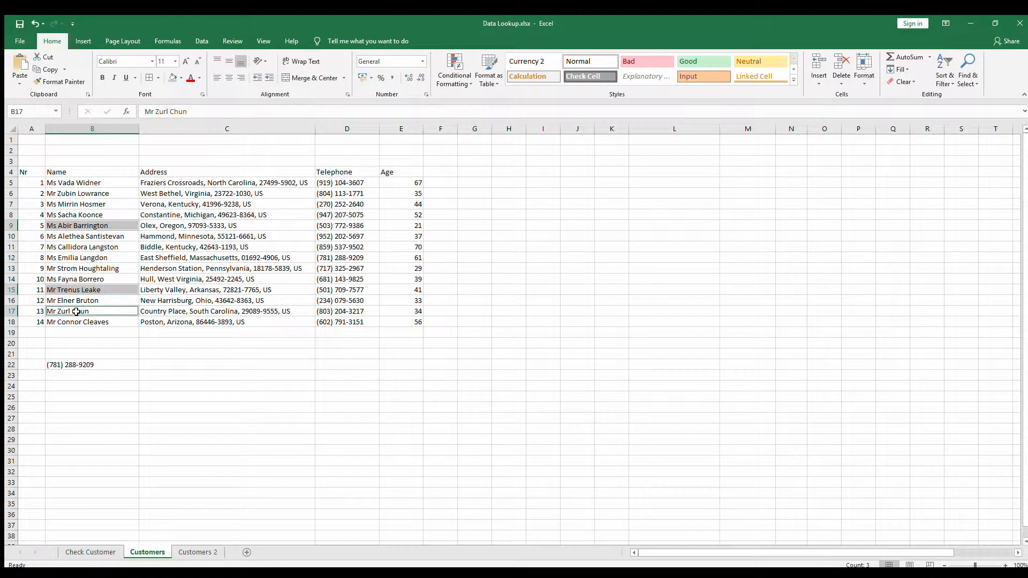
pyautogui.hotkey('ctrl', 'c')
pyautogui.click(103, 552)
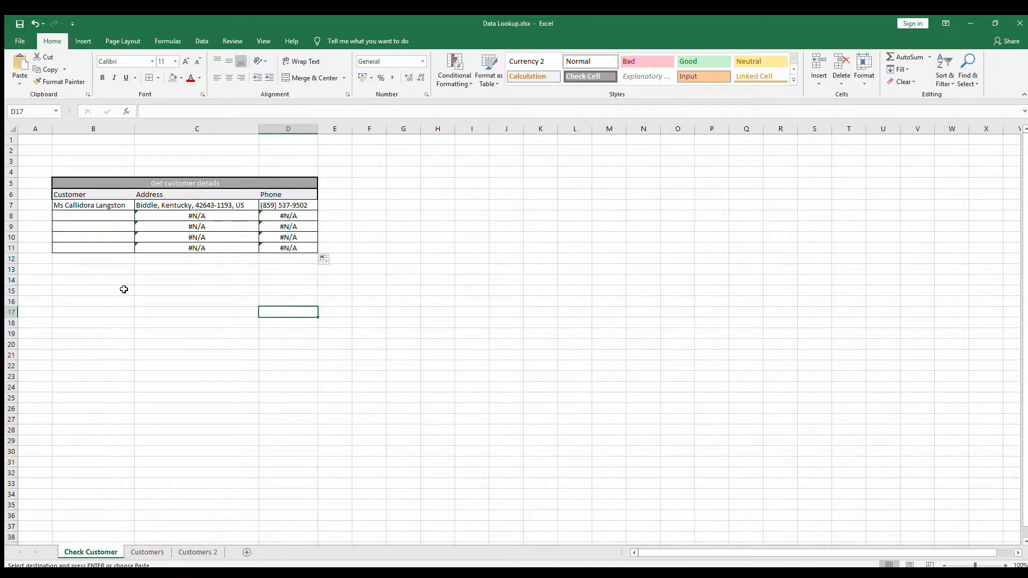
pyautogui.click(103, 220)
pyautogui.hotkey('ctrl', 'v')
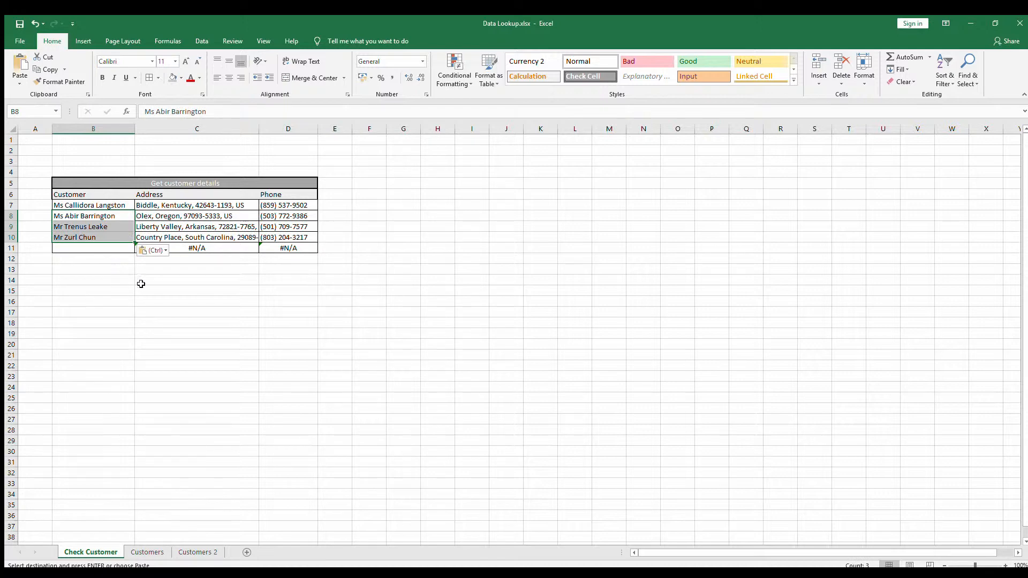
# Step: Copy the first customer's full name from the Customers sheet into Customer cell B11 on the Check Customer sheet
pyautogui.click(148, 552)
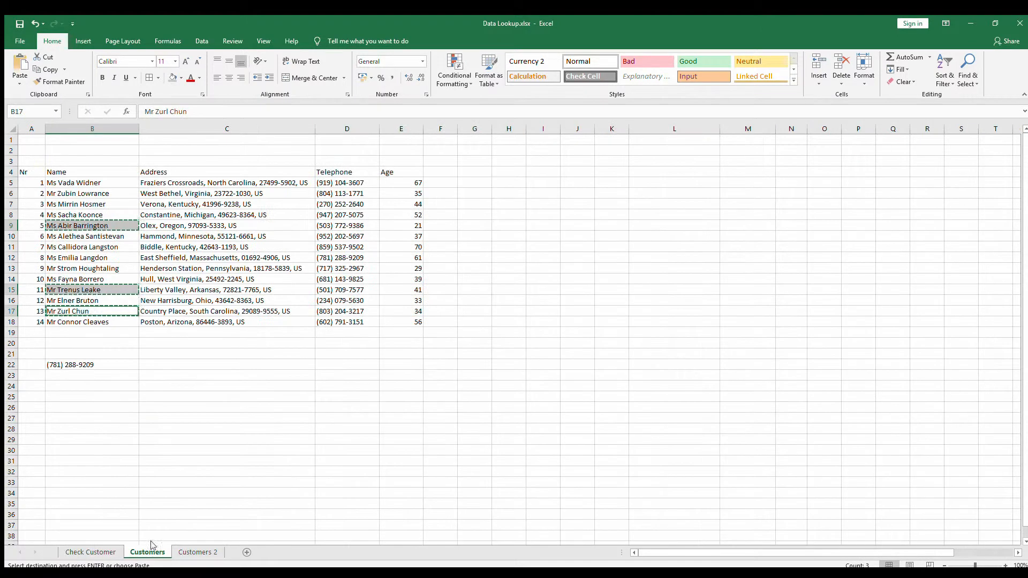
pyautogui.click(97, 186)
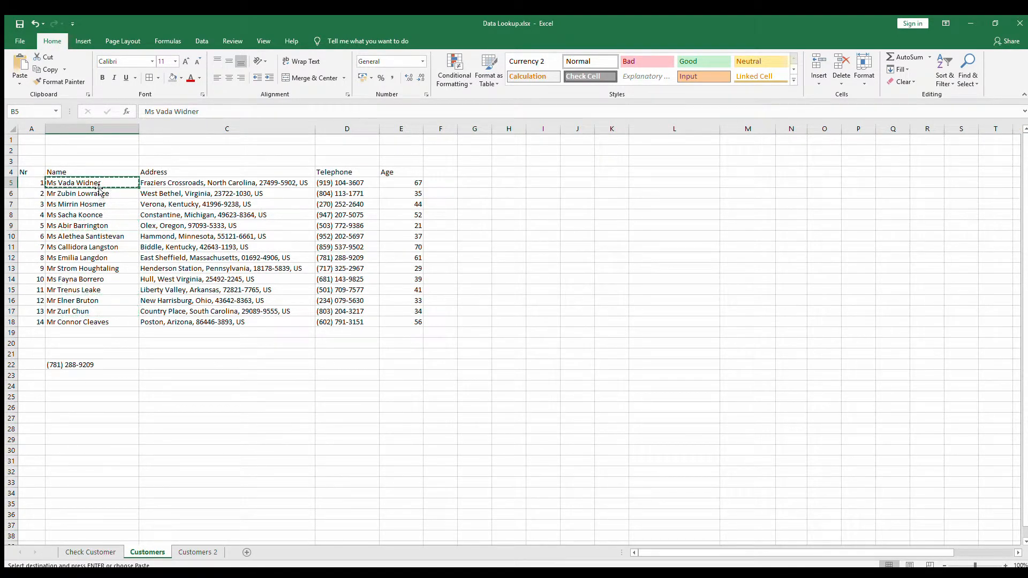
pyautogui.hotkey('ctrl', 'c')
pyautogui.click(91, 552)
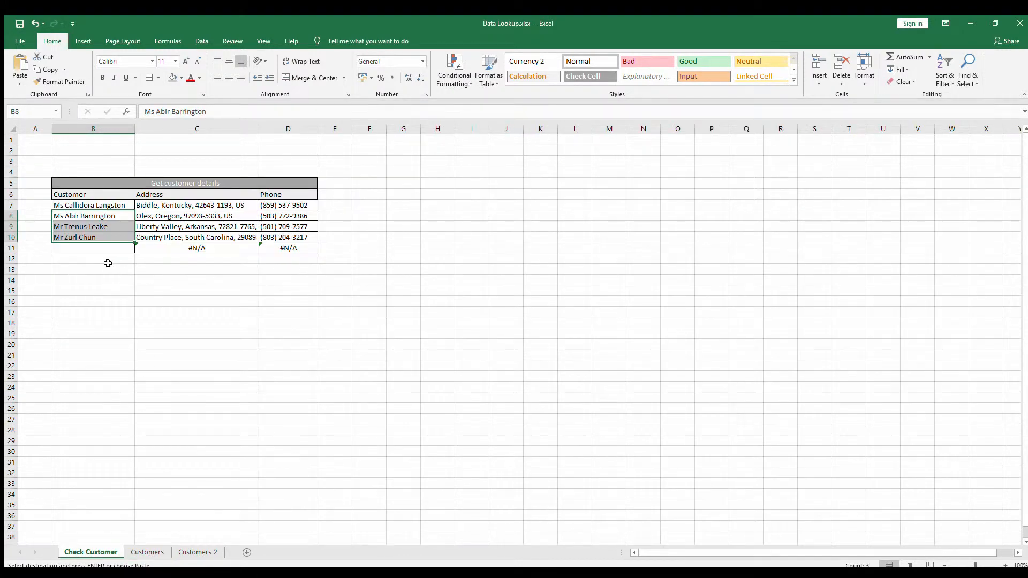
pyautogui.click(104, 250)
pyautogui.hotkey('ctrl', 'v')
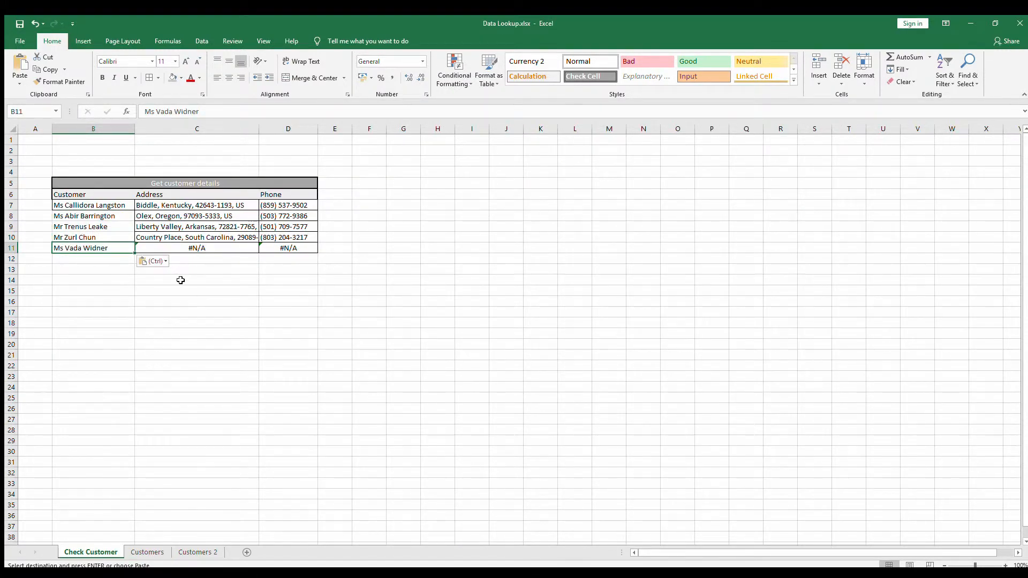
# Step: Compare the lookup table ranges in the Address formulas of C7, C8 and C11
pyautogui.click(197, 214)
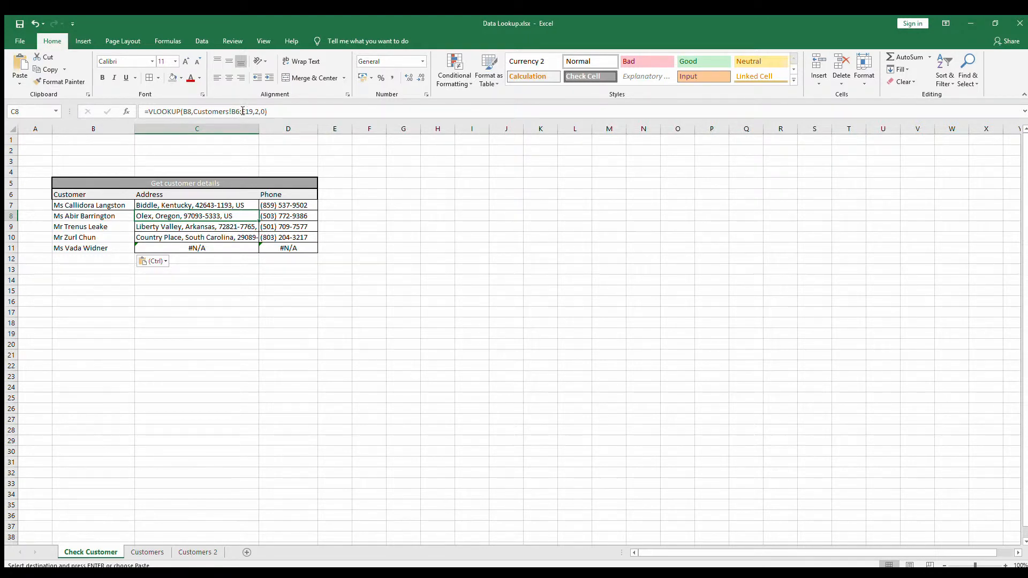
pyautogui.click(209, 204)
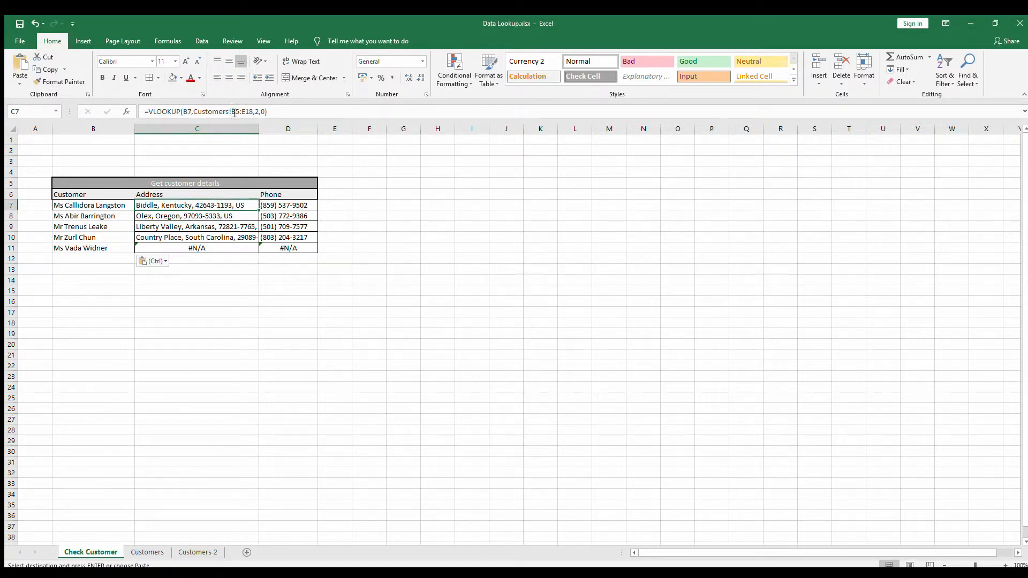
pyautogui.click(202, 213)
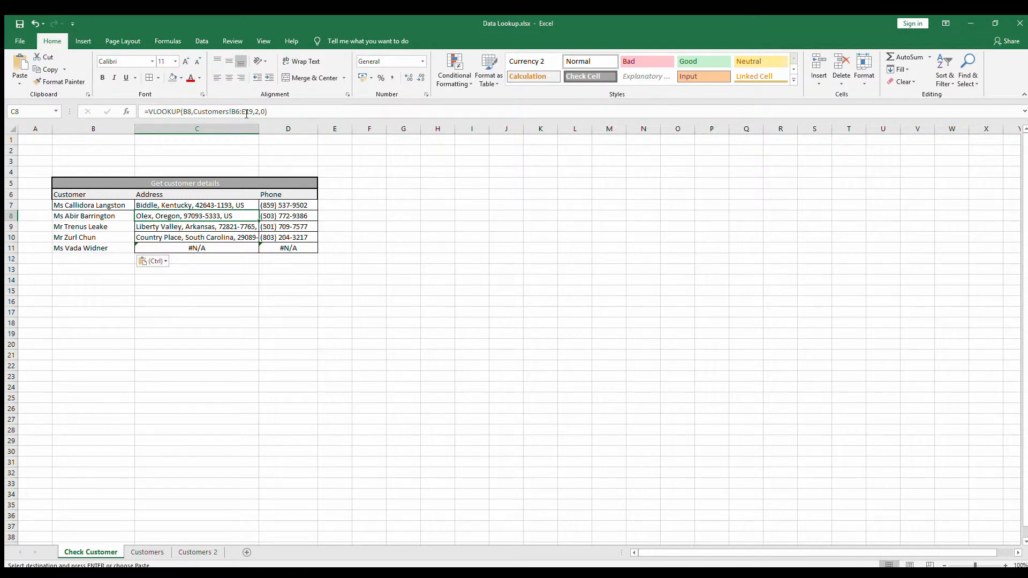
pyautogui.click(206, 249)
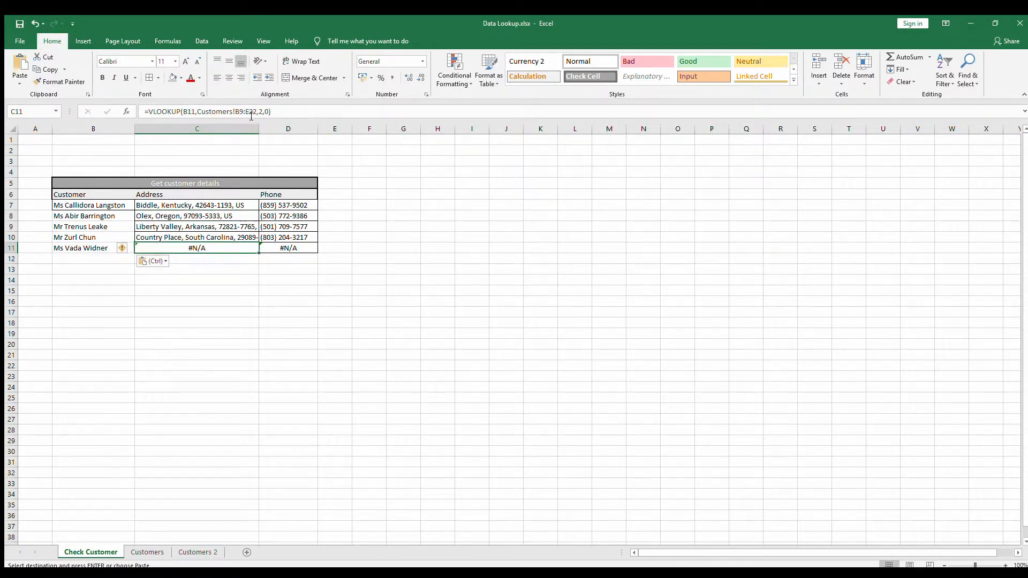
pyautogui.click(229, 111)
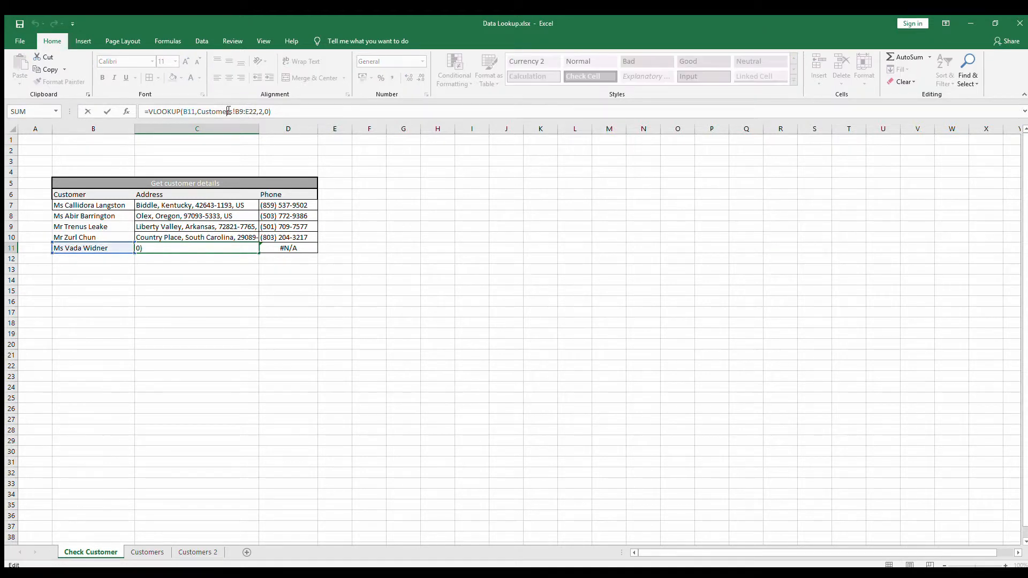
pyautogui.press('Escape')
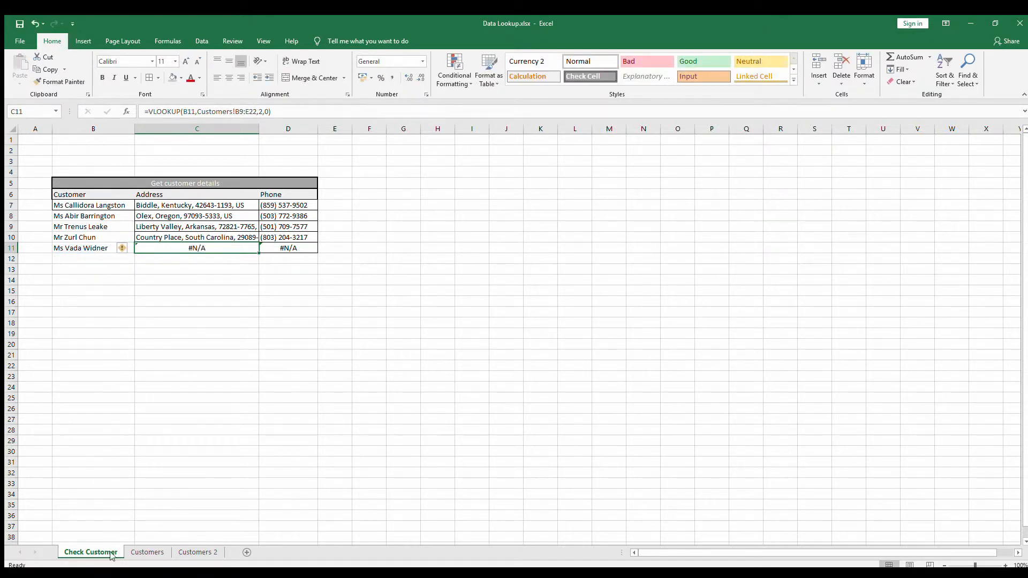
# Step: Highlight B9:E22 on the Customers sheet to examine which rows the C11 formula searches, and return to the Check Customer sheet
pyautogui.click(147, 552)
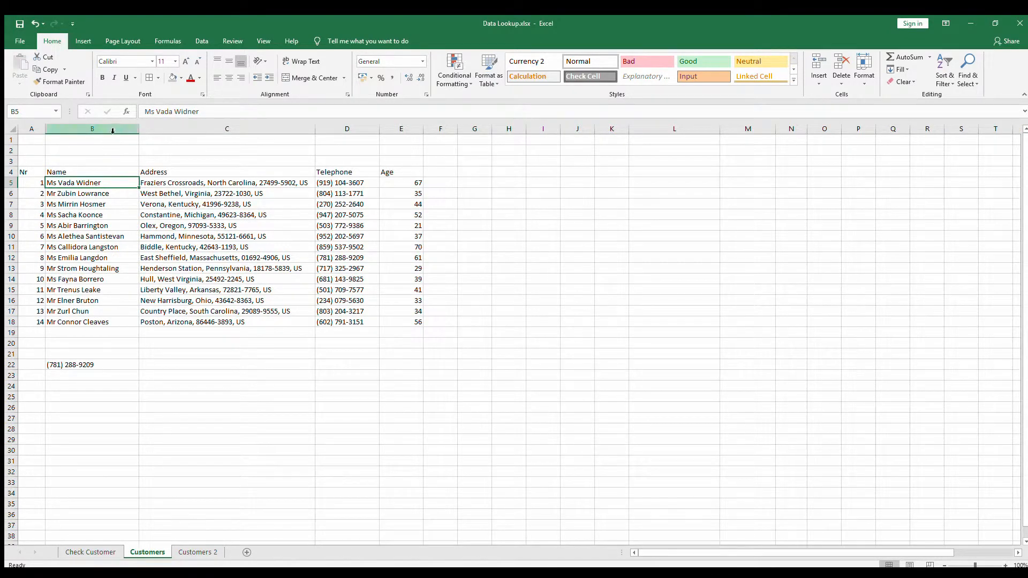
pyautogui.click(92, 227)
pyautogui.moveTo(92, 227); pyautogui.dragTo(368, 362)
pyautogui.moveTo(383, 358); pyautogui.dragTo(410, 364)
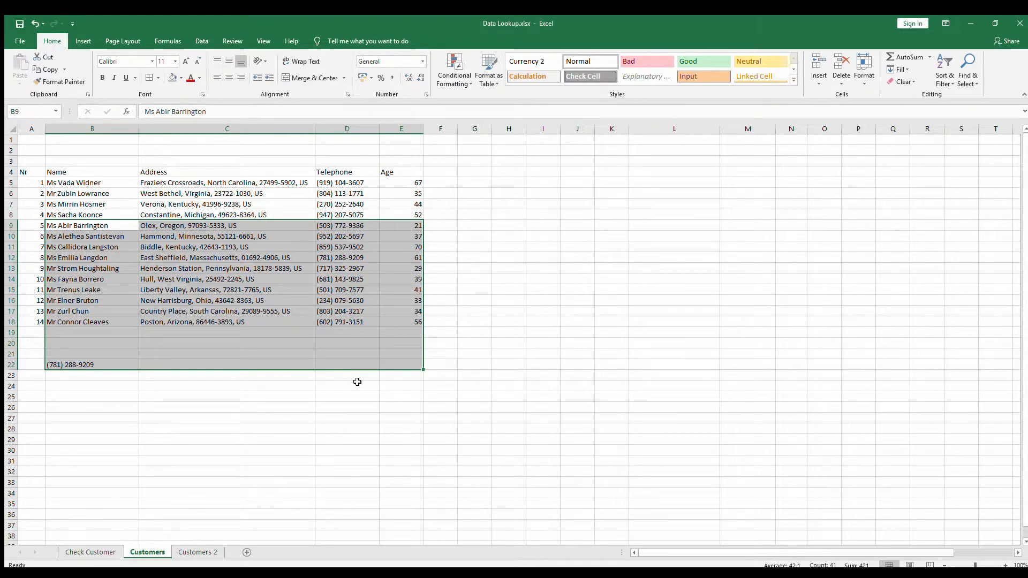
pyautogui.click(257, 415)
pyautogui.click(107, 552)
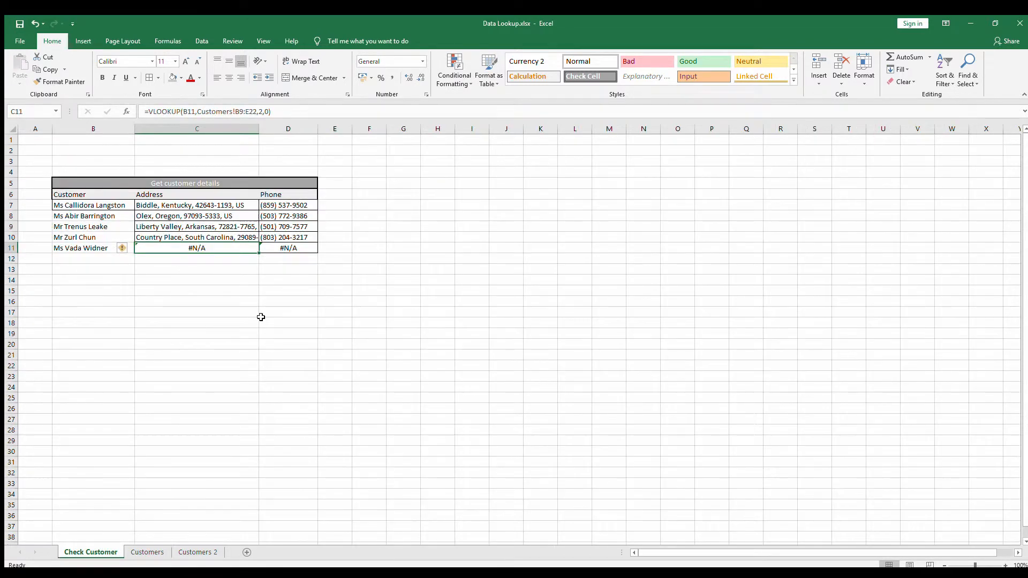
# Step: Make the lookup range in Address formula C7 absolute as Customers!$B$5:$E$18
pyautogui.click(190, 209)
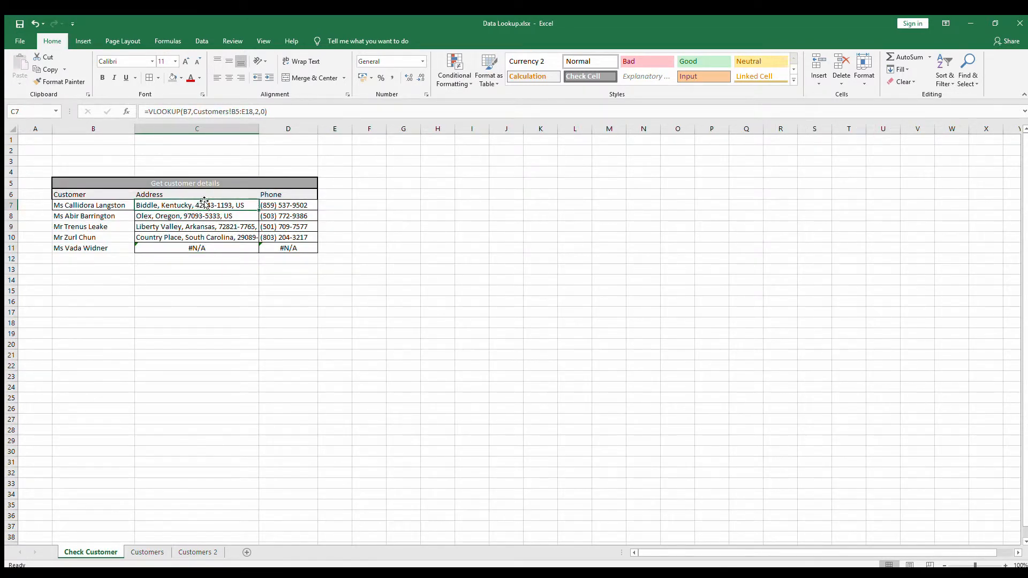
pyautogui.click(234, 112)
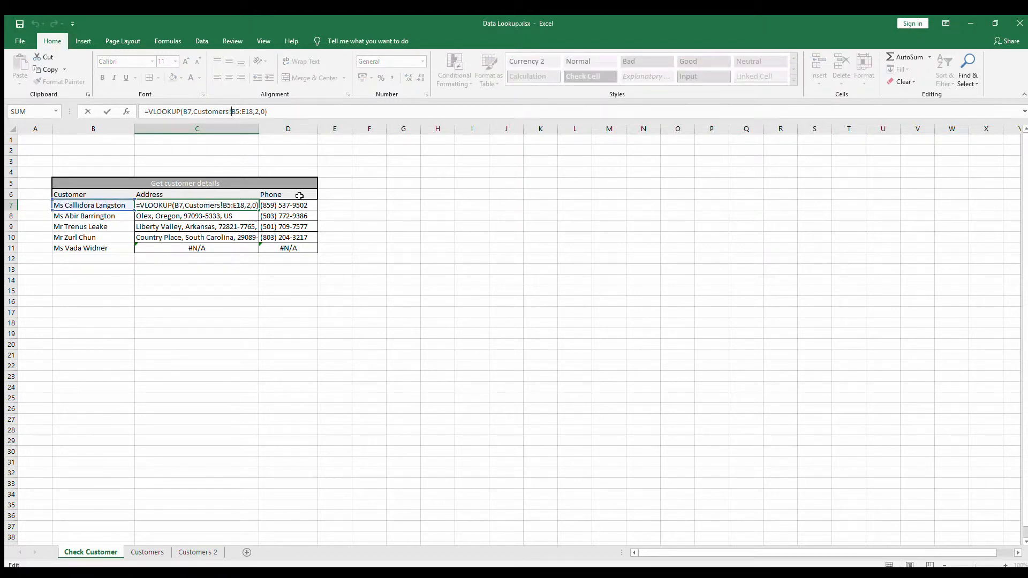
pyautogui.write('$B$5:$E$')
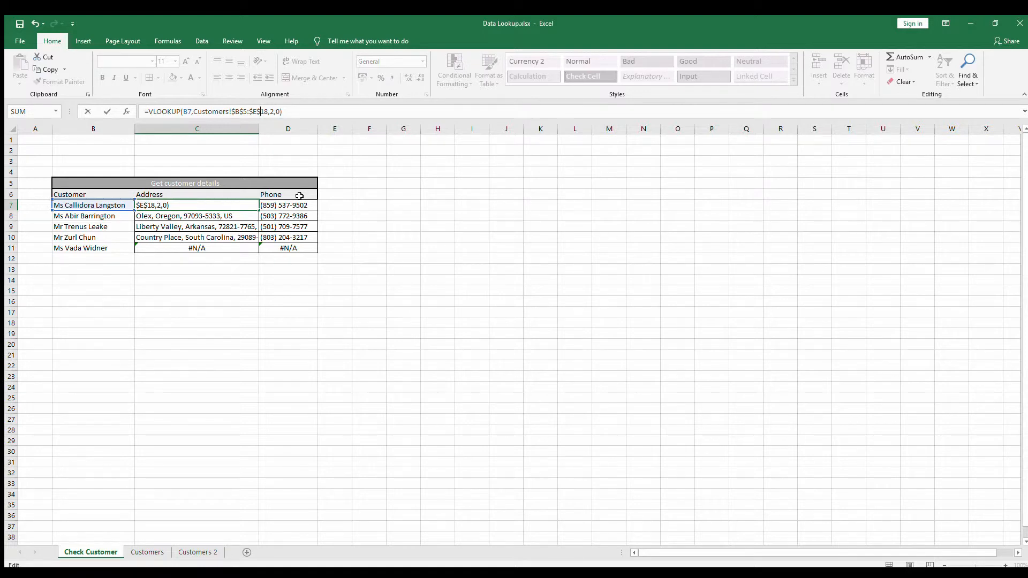
pyautogui.press('Return')
# Step: Make the lookup range in Phone formula D7 absolute as Customers!$B$5:$E$18
pyautogui.press('Right')
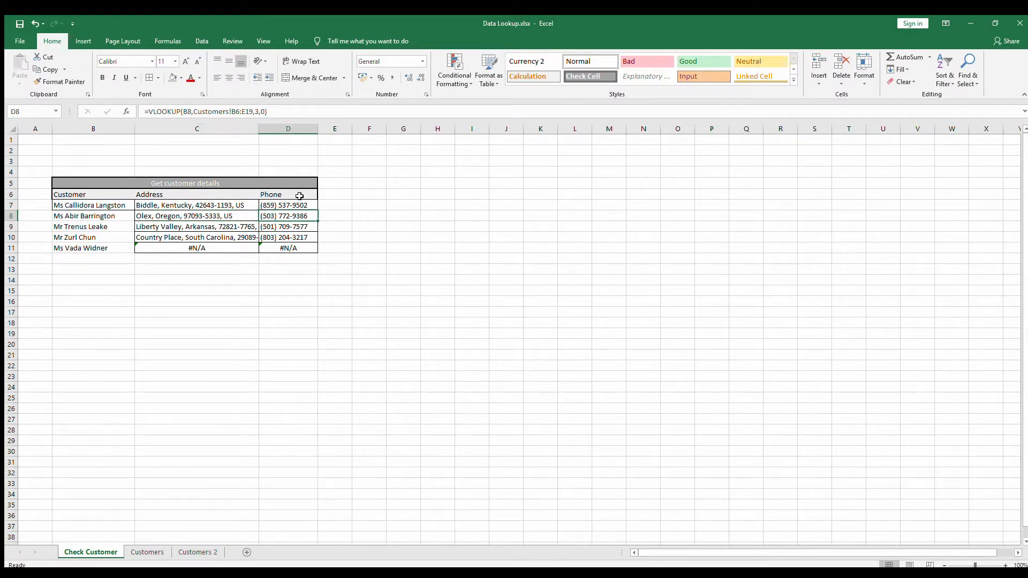
pyautogui.press('Up')
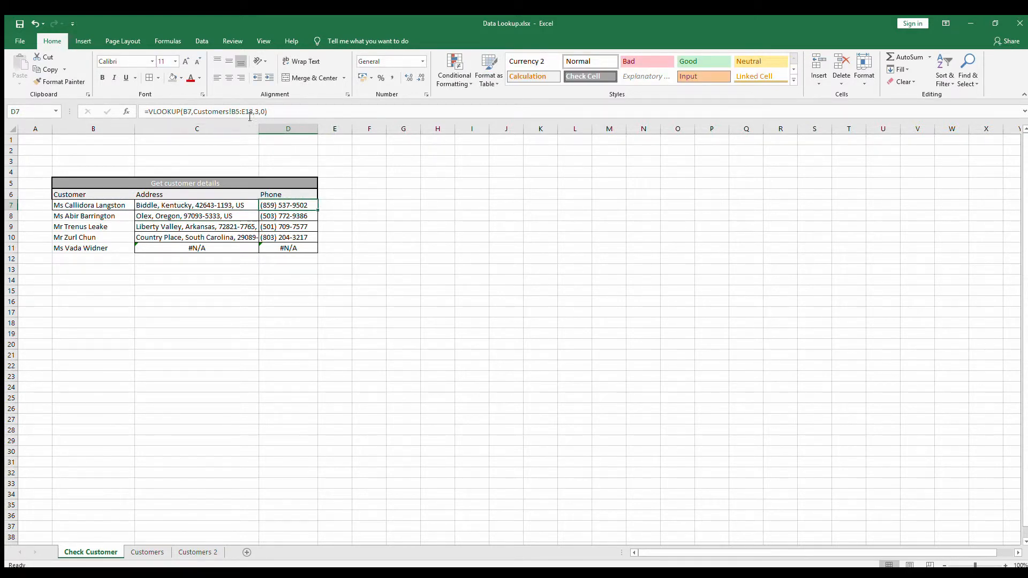
pyautogui.click(232, 112)
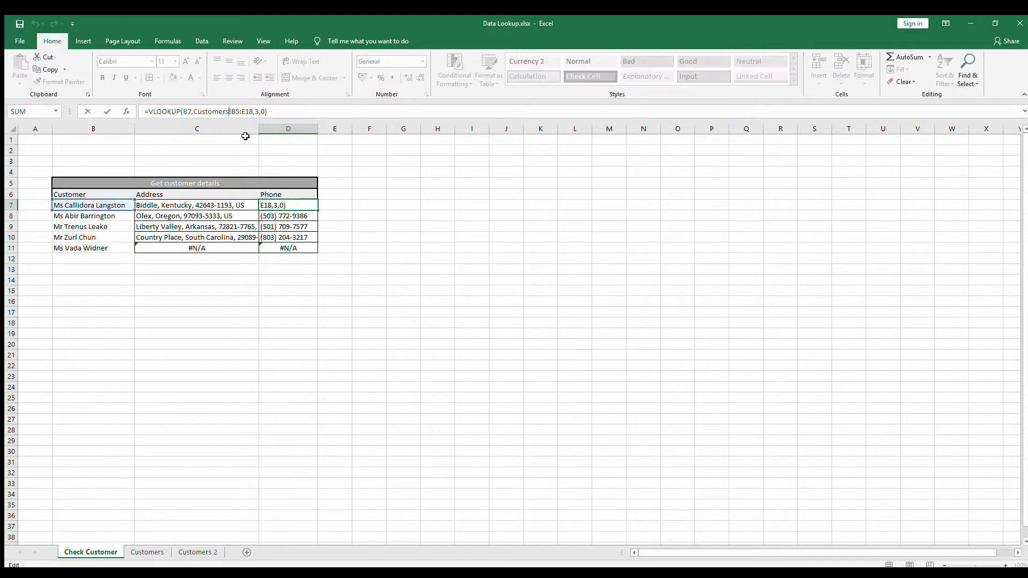
pyautogui.press('Right')
pyautogui.write('$')
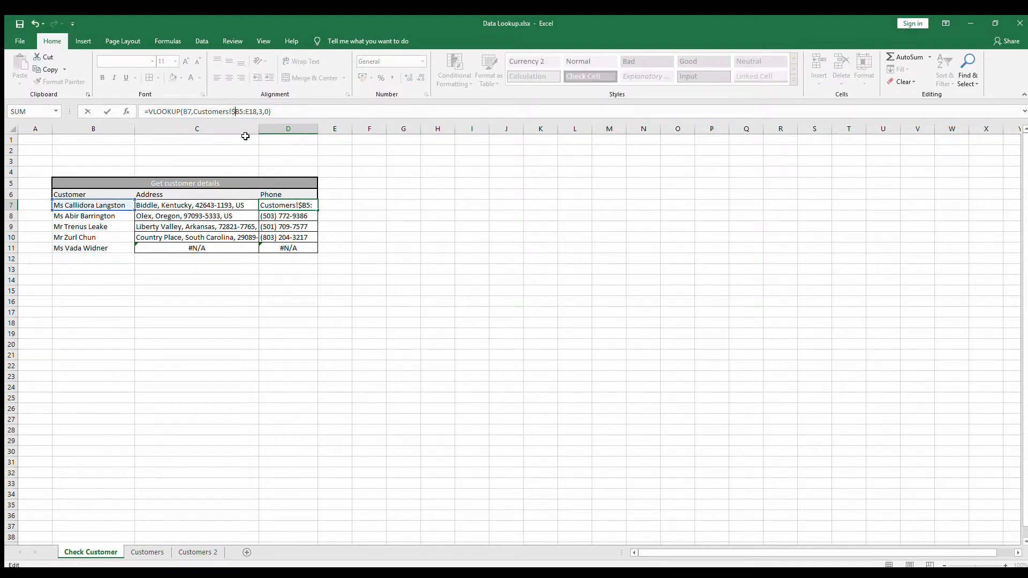
pyautogui.press('Right')
pyautogui.write('$')
pyautogui.press('Right')
pyautogui.write('$')
pyautogui.write('$')
pyautogui.press('Return')
# Step: Copy the Address and Phone formulas from C7:D7 down through row 11 of the customer details table
pyautogui.press('Left')
pyautogui.press('Up')
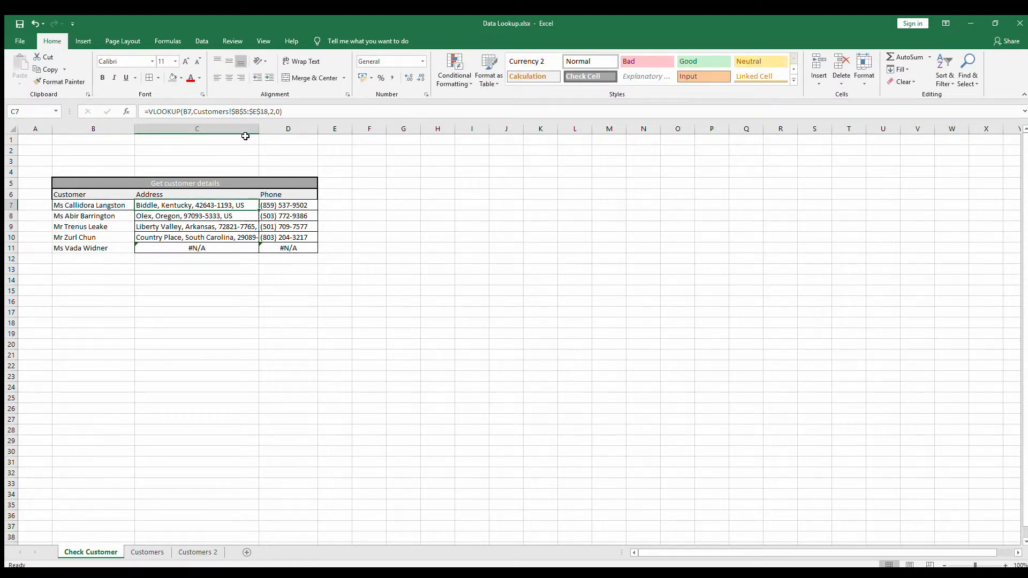
pyautogui.hotkey('shift', 'Right')
pyautogui.hotkey('ctrl', 'c')
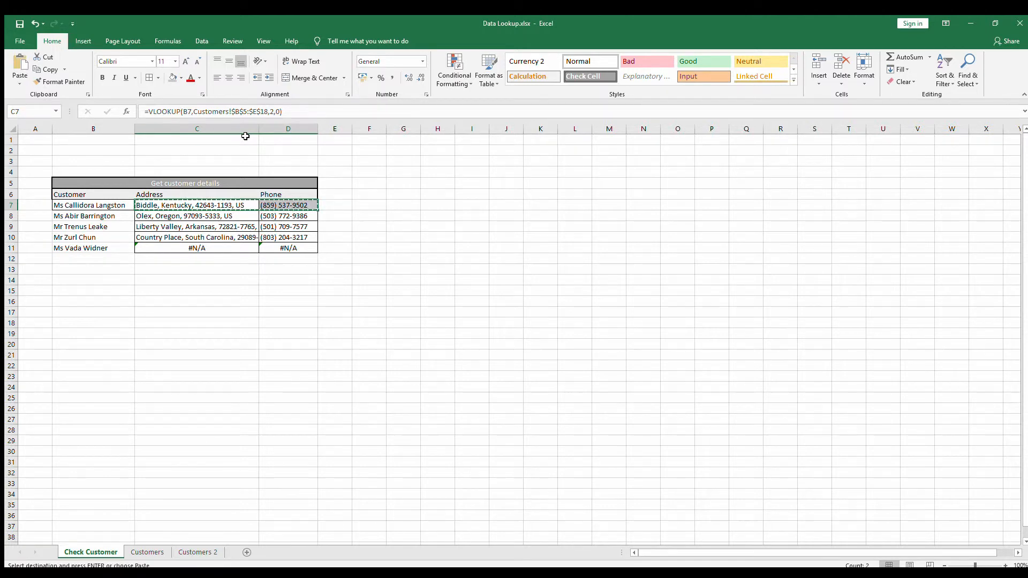
pyautogui.hotkey('shift', 'Down')
pyautogui.hotkey('shift', 'Down')
pyautogui.hotkey('shift', 'Down')
pyautogui.hotkey('shift', 'Down')
pyautogui.hotkey('ctrl', 'v')
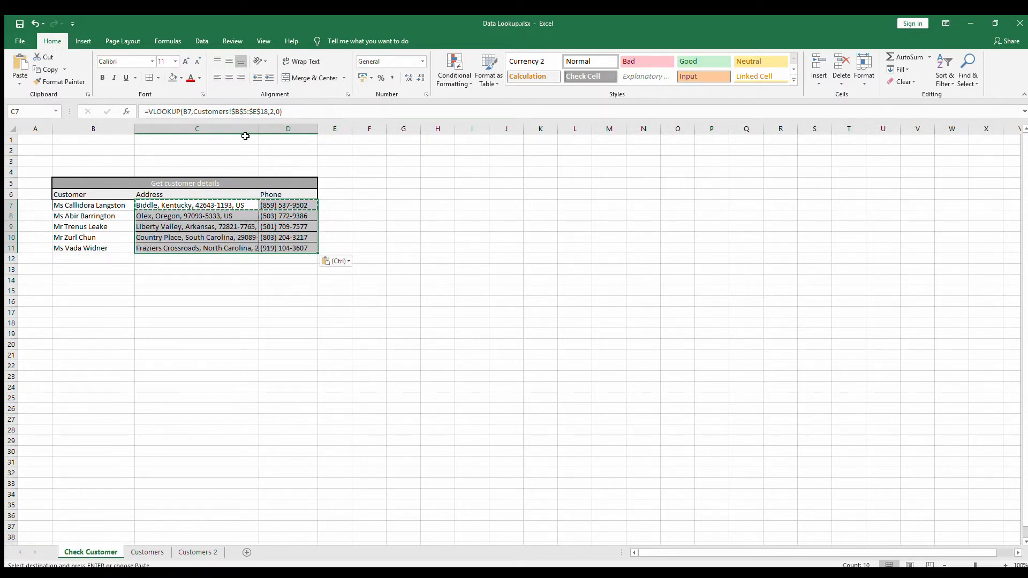
# Step: Check the lookup ranges in the copied Address formulas C8 to C11 and in Phone formula D10
pyautogui.press('Down')
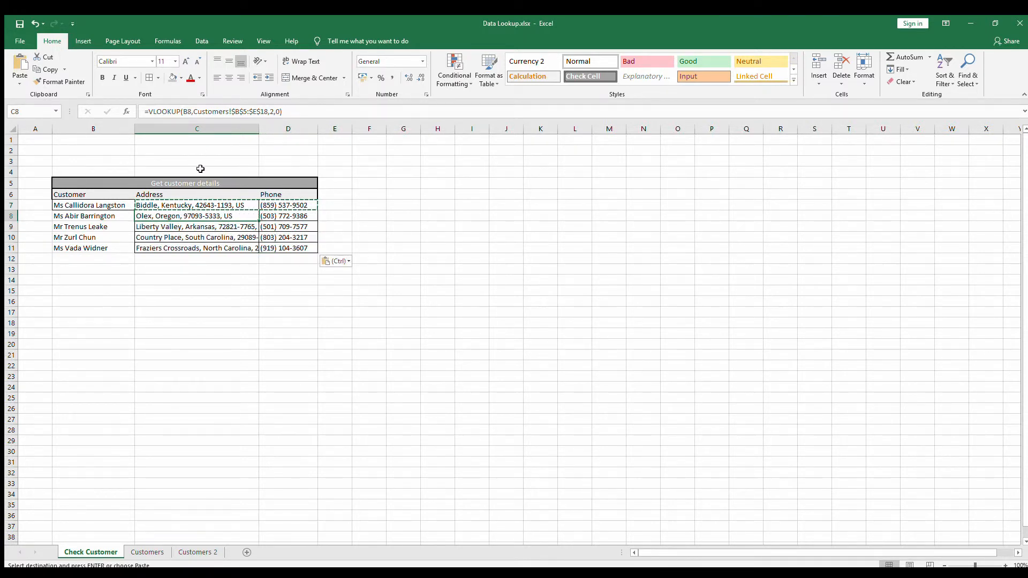
pyautogui.click(197, 246)
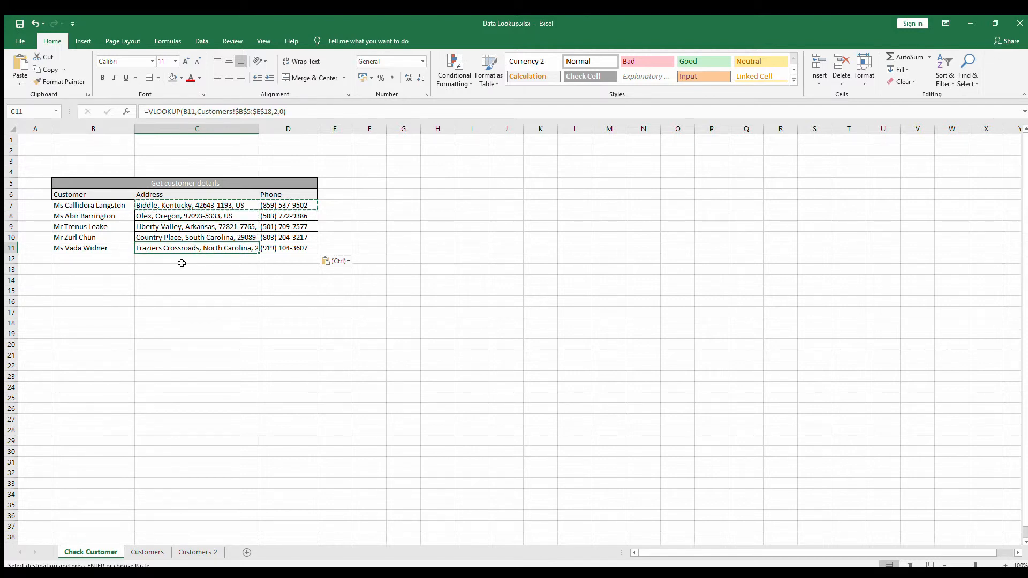
pyautogui.click(201, 226)
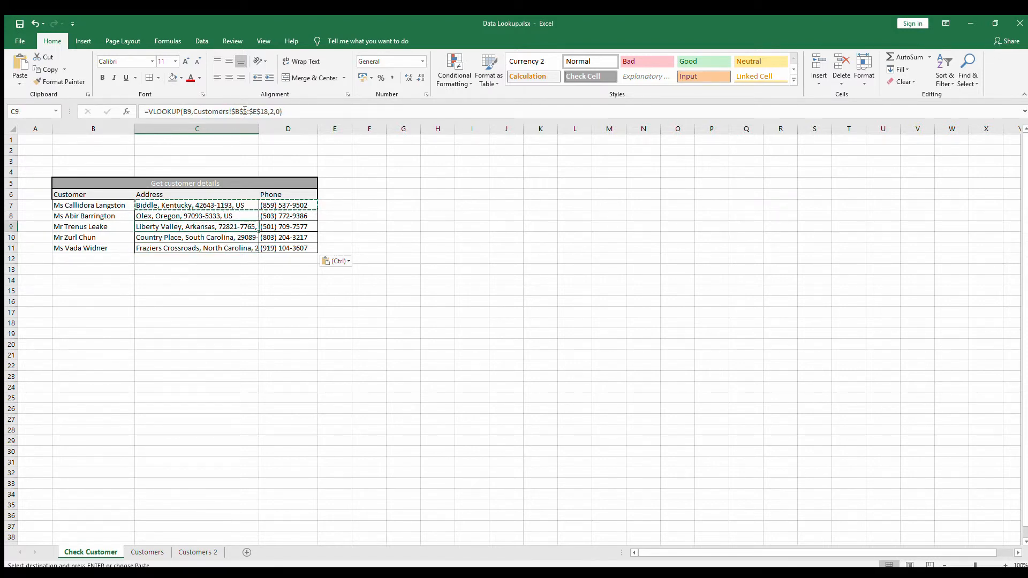
pyautogui.click(212, 236)
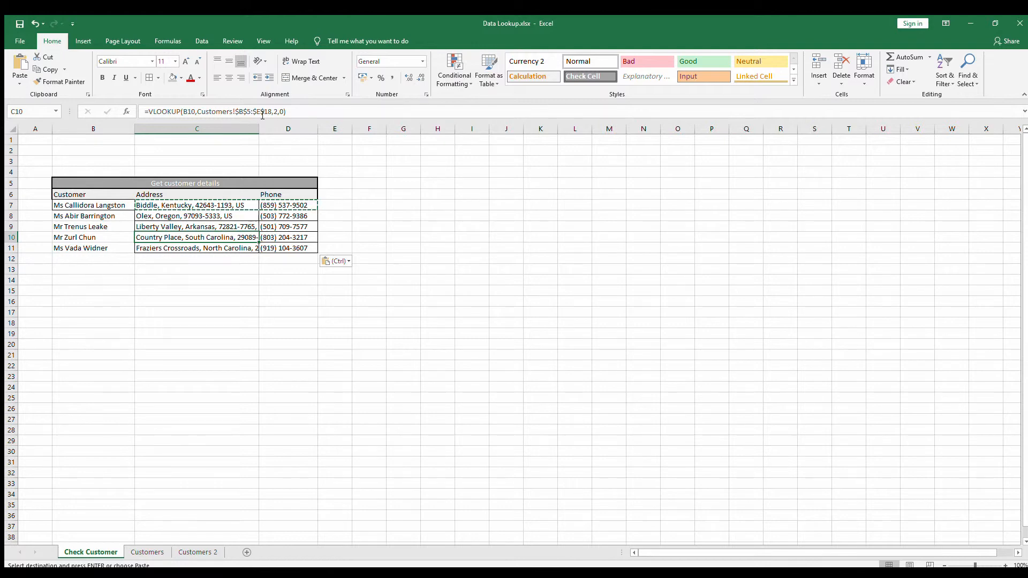
pyautogui.press('Right')
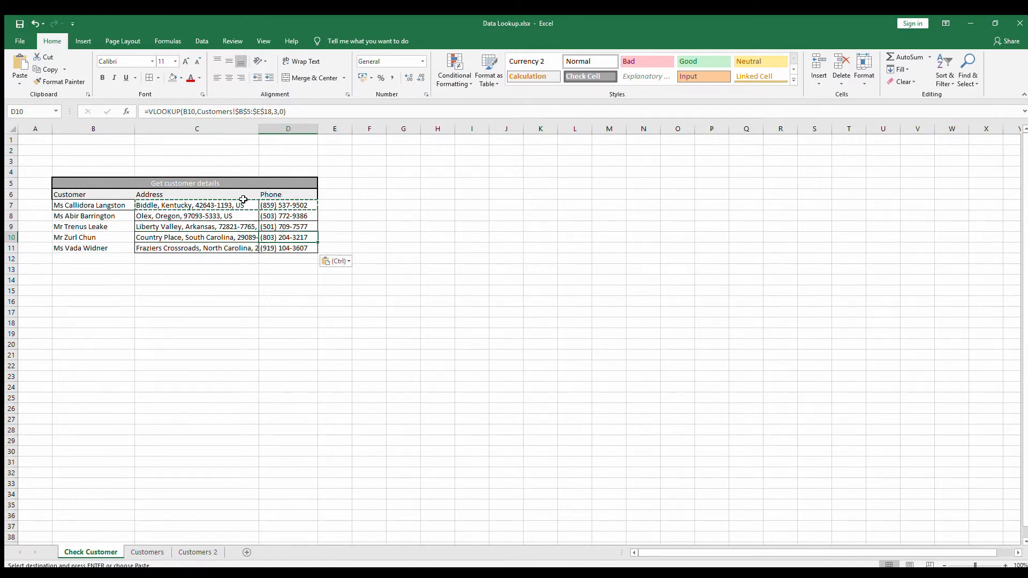
pyautogui.click(227, 228)
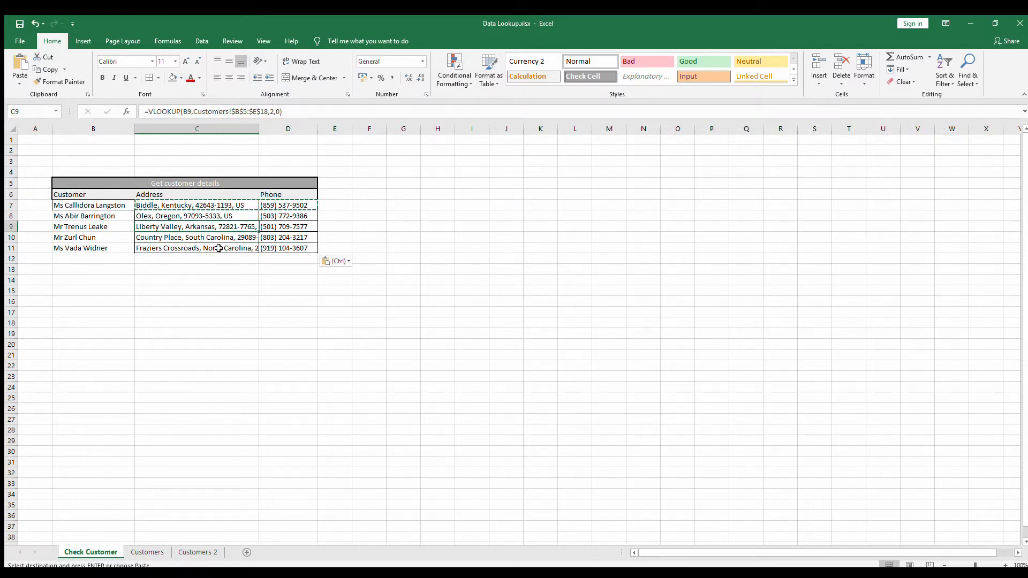
# Step: Highlight the lookup names in B5:B18 on the Customers sheet and return to the Check Customer sheet
pyautogui.click(148, 552)
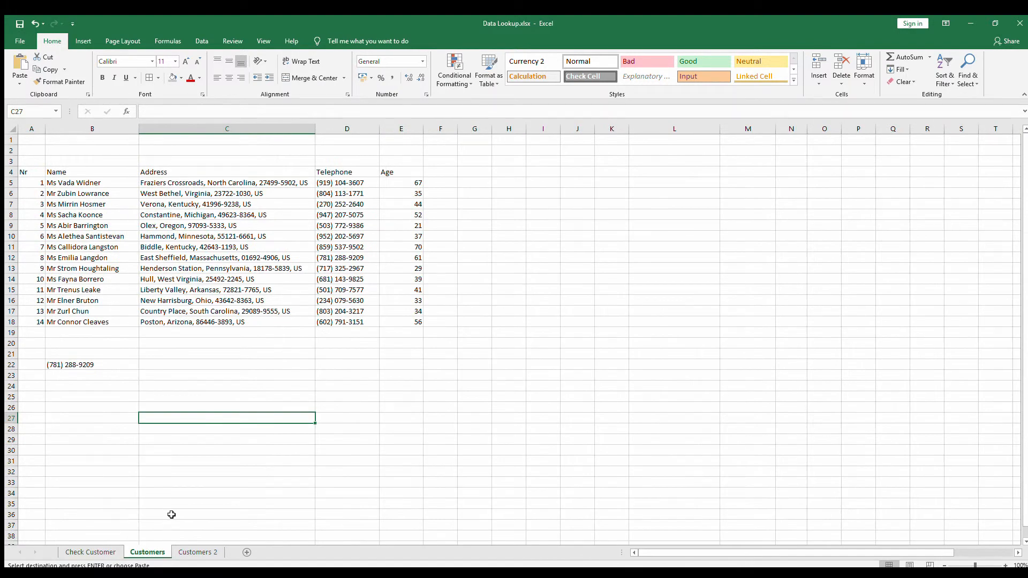
pyautogui.click(183, 363)
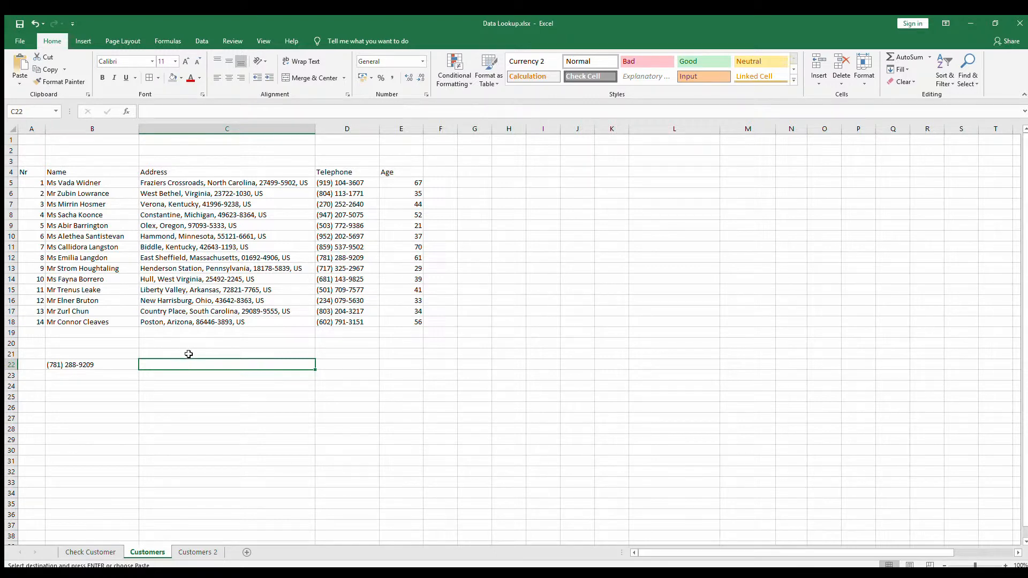
pyautogui.click(67, 183)
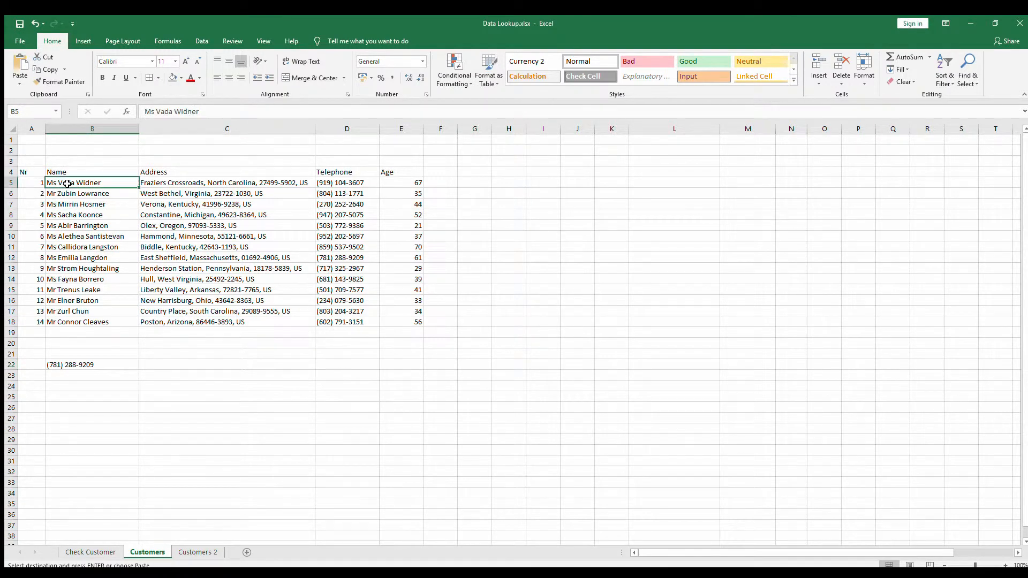
pyautogui.moveTo(67, 184); pyautogui.dragTo(92, 321)
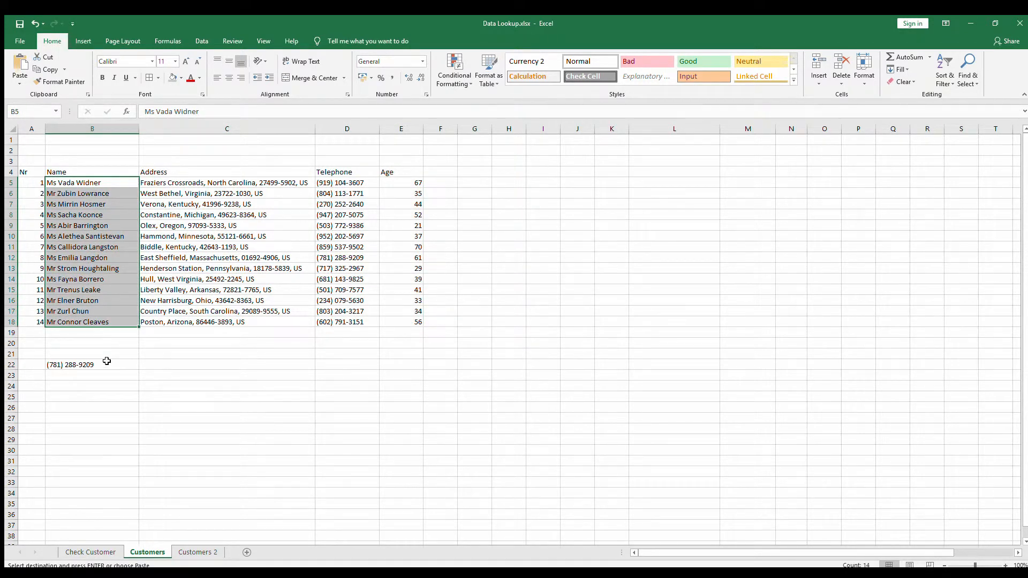
pyautogui.click(110, 552)
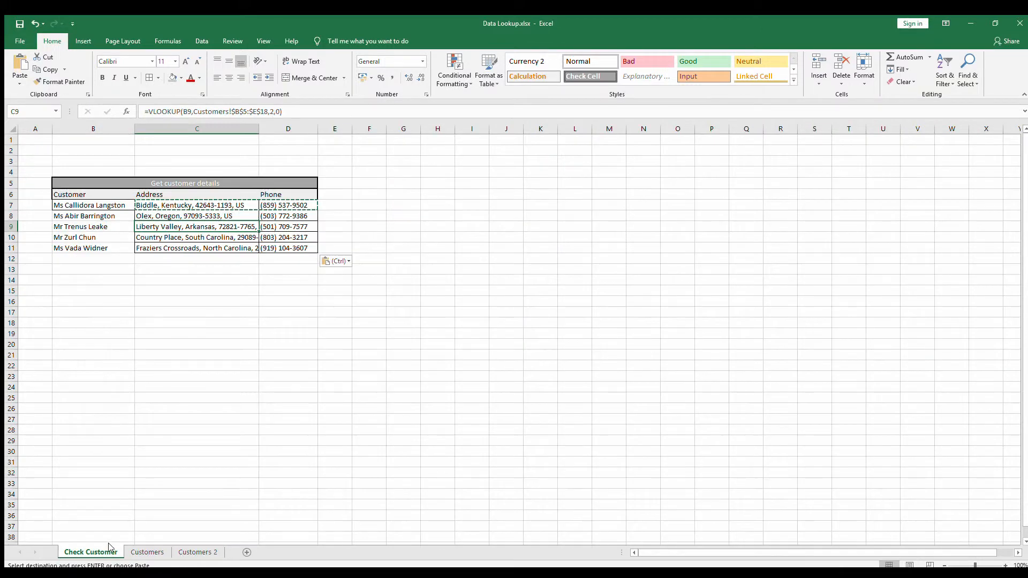
# Step: Examine the table range in the B22 VLOOKUP formula on the Customers sheet against the names in B5:B18
pyautogui.click(147, 552)
pyautogui.click(90, 366)
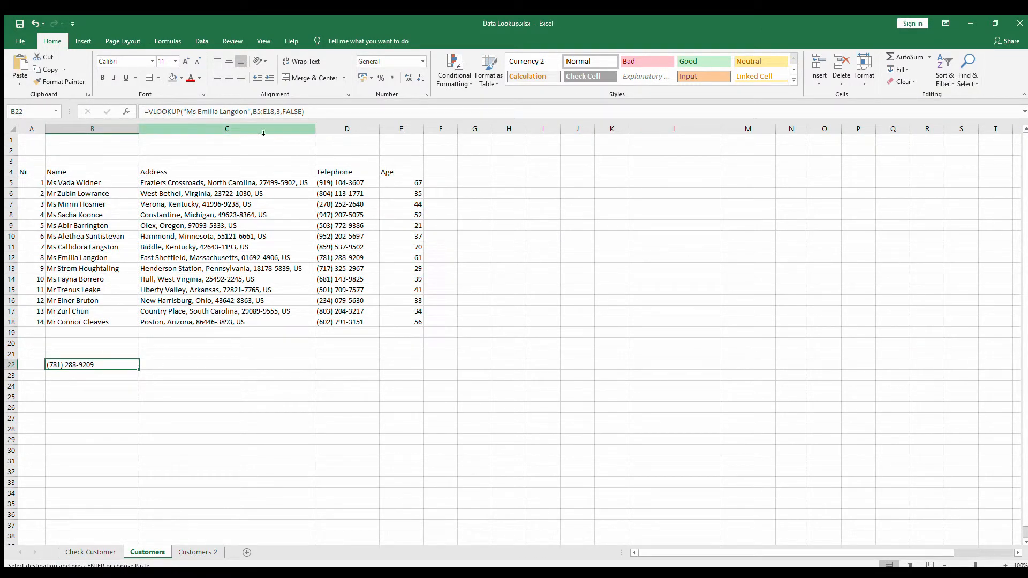
pyautogui.moveTo(253, 112); pyautogui.dragTo(275, 111)
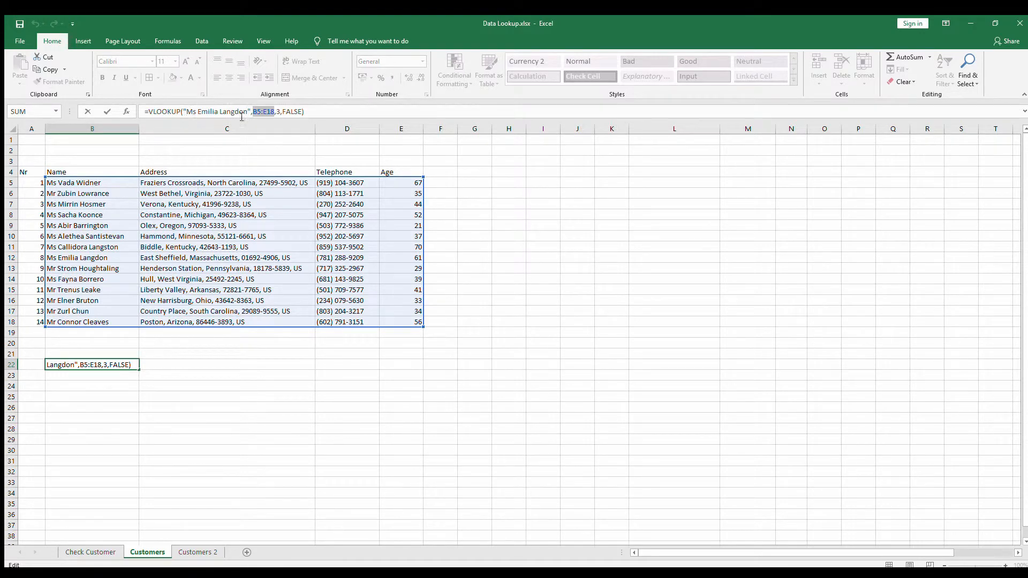
pyautogui.click(98, 163)
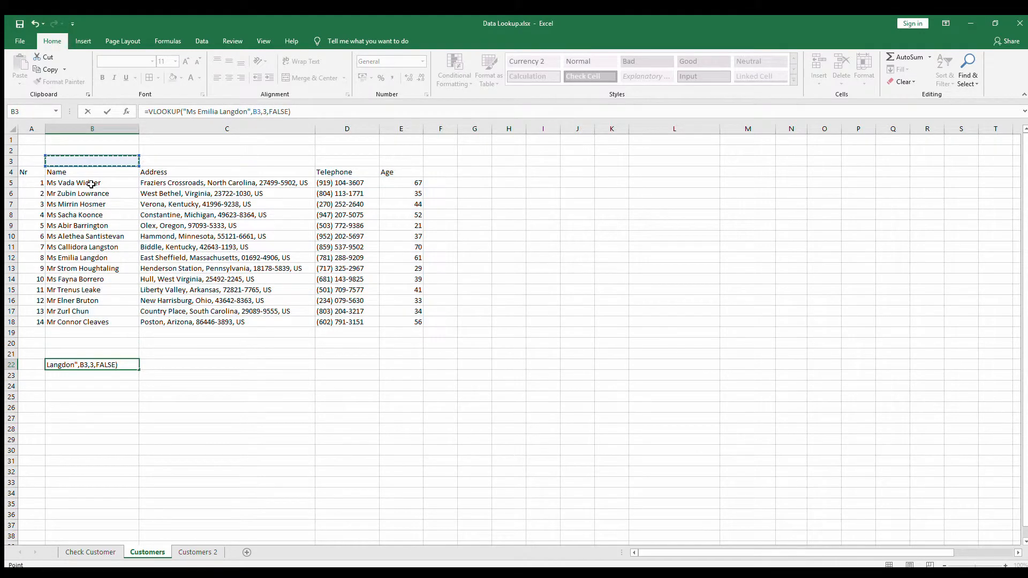
pyautogui.moveTo(91, 184); pyautogui.dragTo(92, 328)
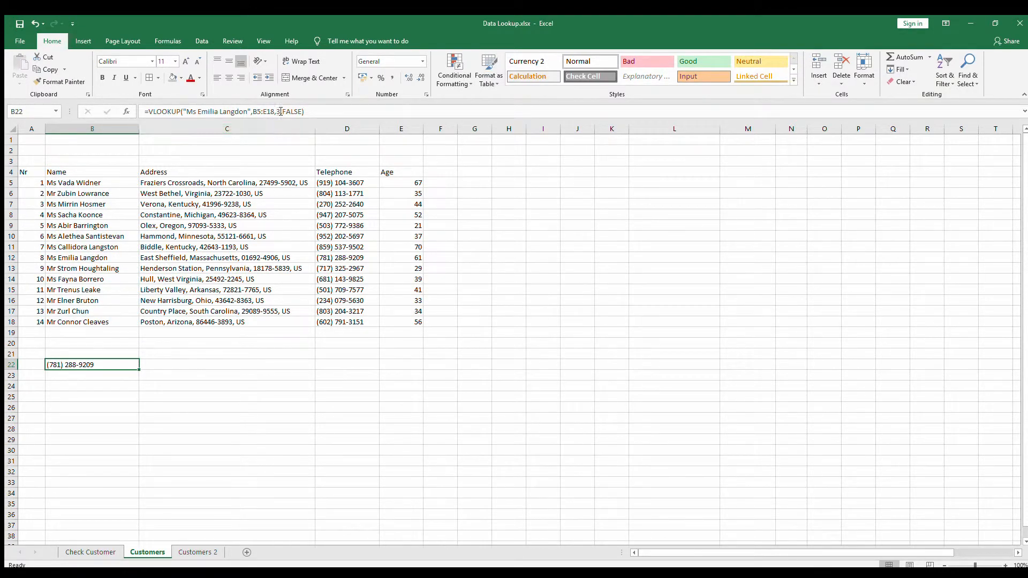
pyautogui.moveTo(101, 184); pyautogui.dragTo(87, 322)
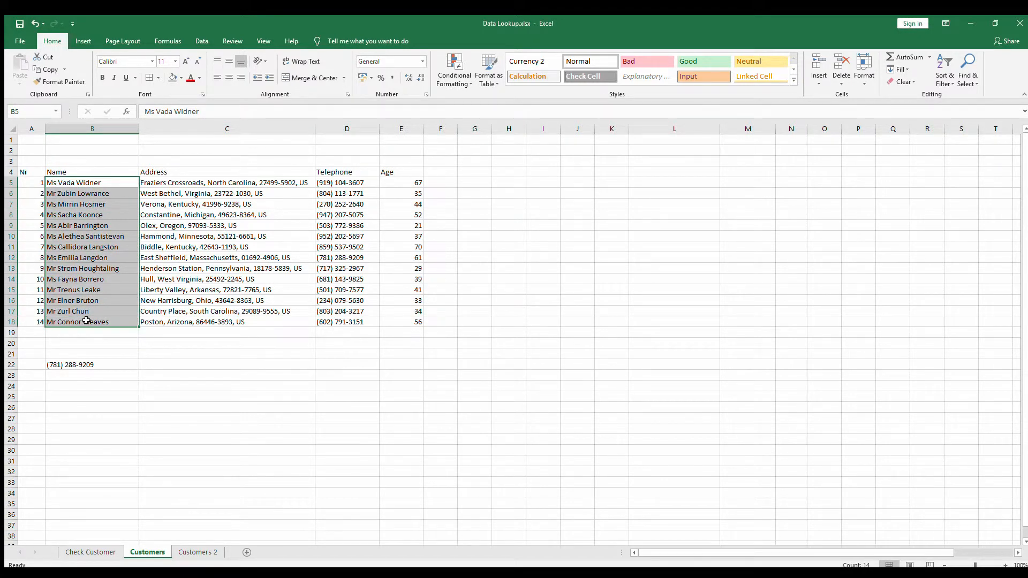
pyautogui.click(85, 366)
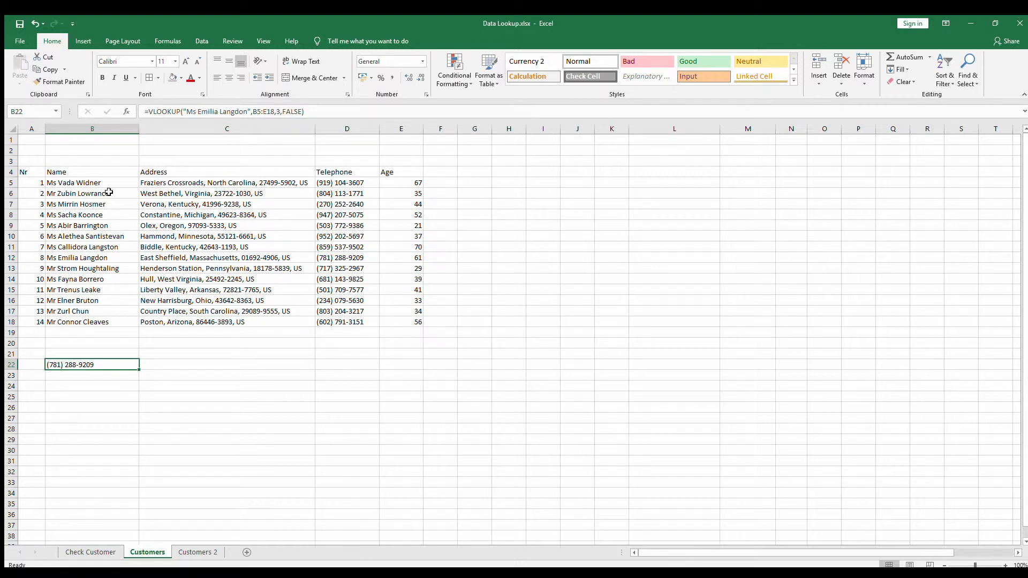
# Step: Highlight the record in B11:E11, its detail cells C11:E11 and its name cell B11
pyautogui.moveTo(101, 247); pyautogui.dragTo(406, 249)
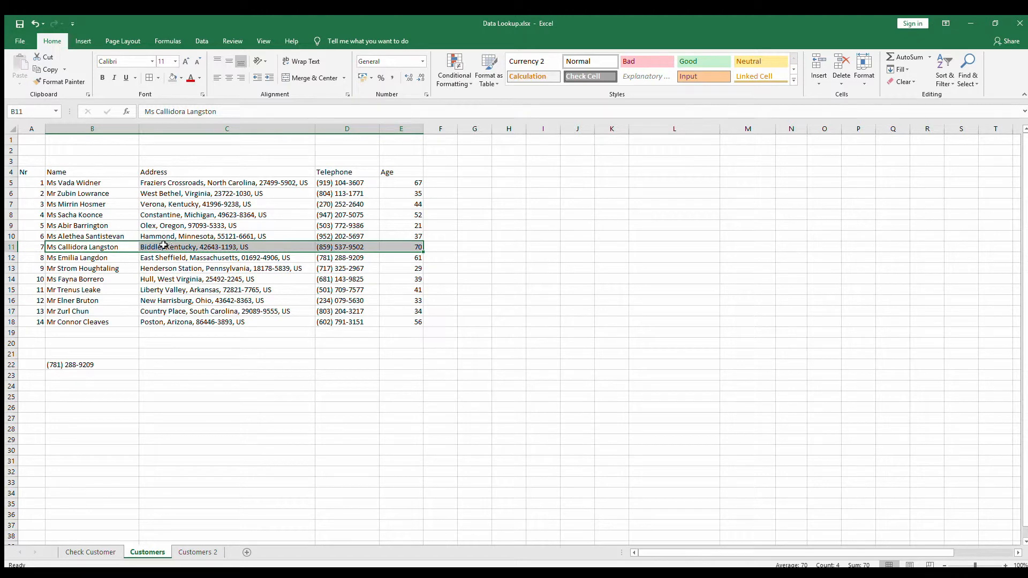
pyautogui.moveTo(163, 245); pyautogui.dragTo(405, 248)
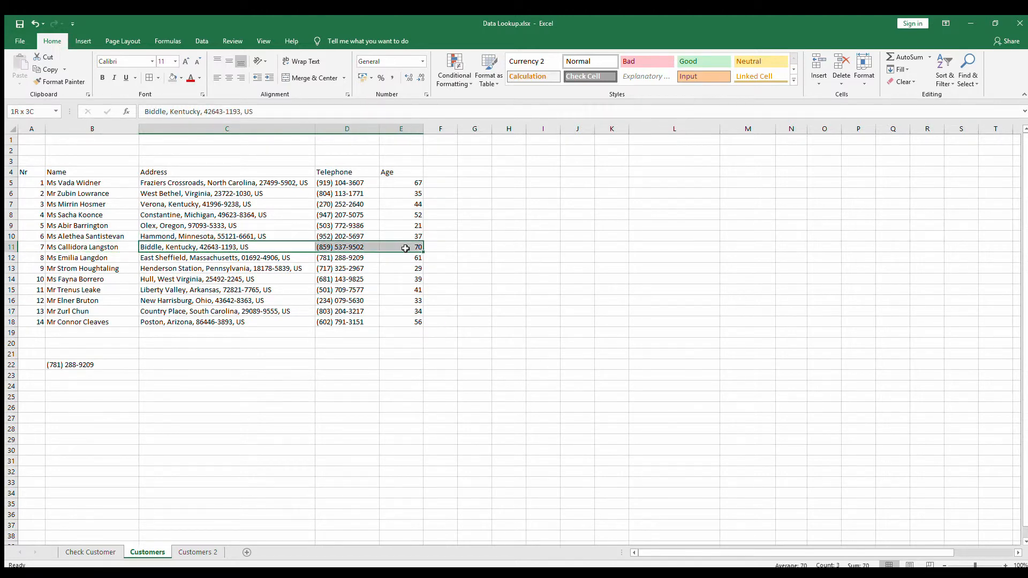
pyautogui.click(120, 249)
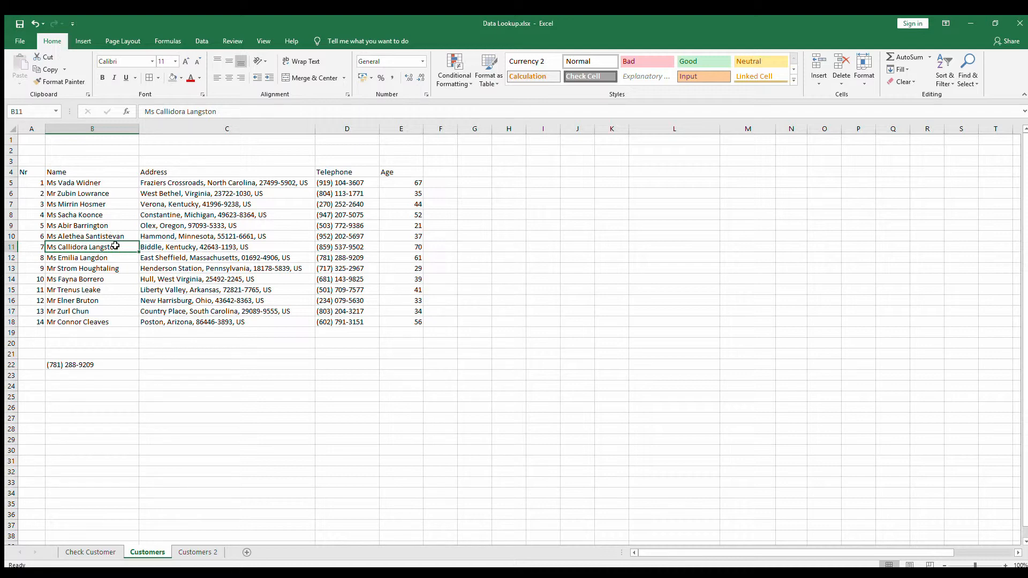
# Step: Set the column index in the B22 VLOOKUP formula to 1 and reselect the cell
pyautogui.click(103, 368)
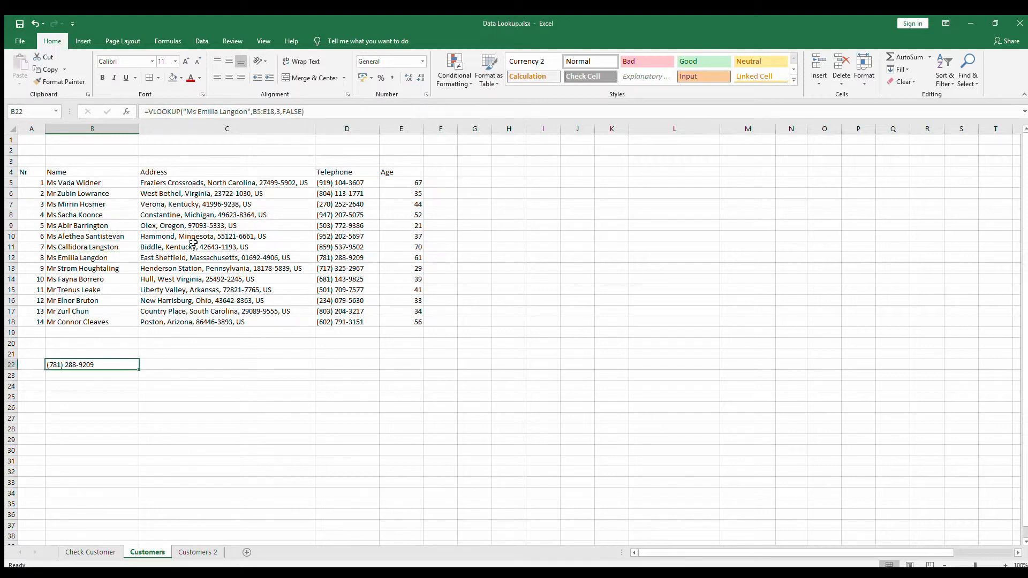
pyautogui.click(278, 113)
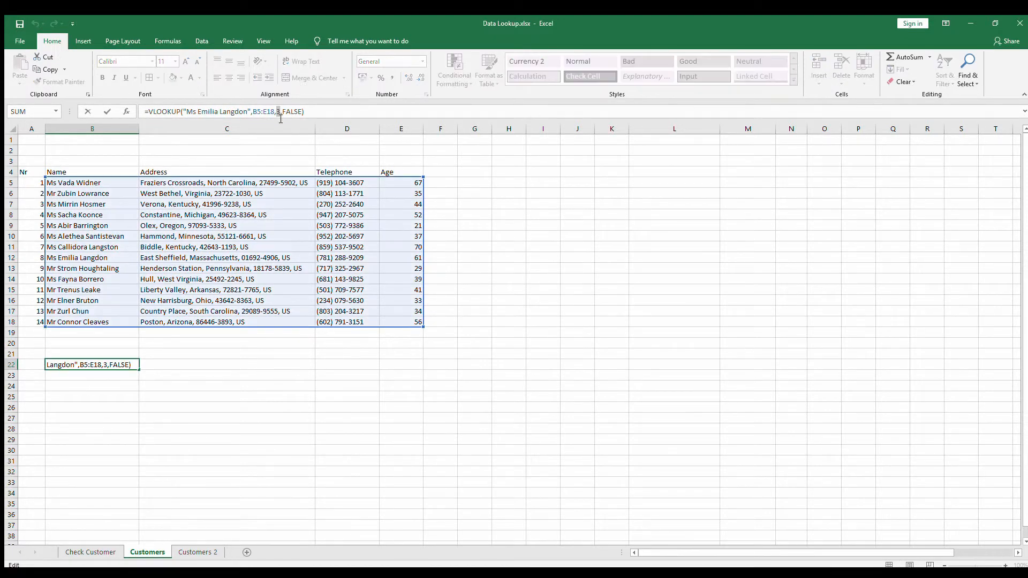
pyautogui.write('1')
pyautogui.press('Return')
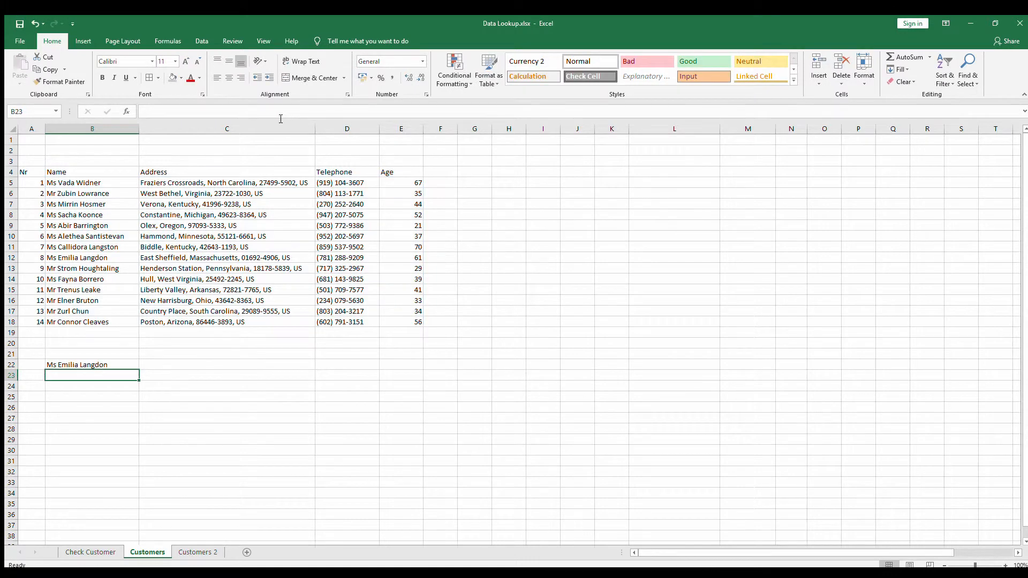
pyautogui.click(122, 364)
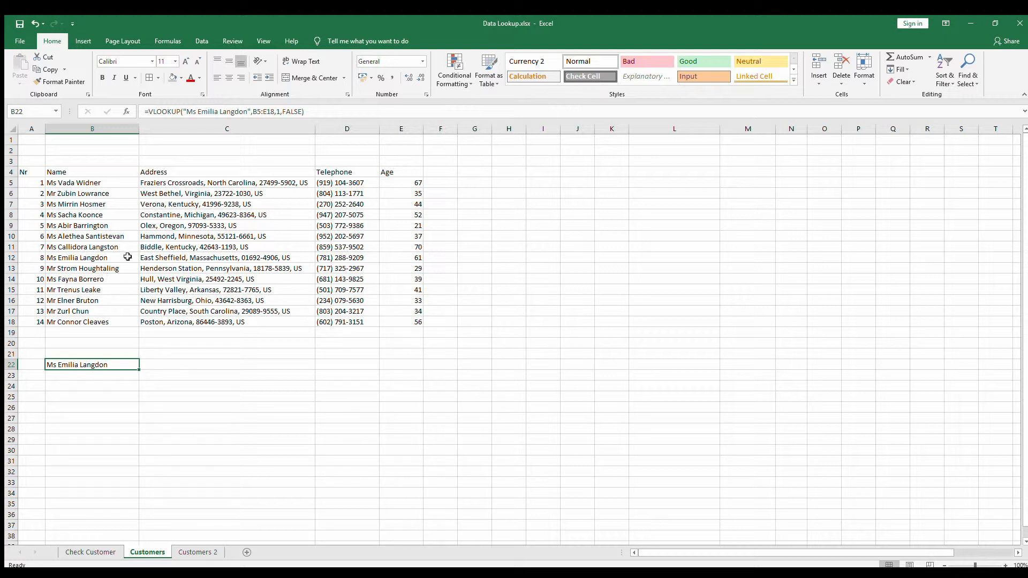
# Step: Examine the address, telephone, age and name cells in row 12, the record that the B22 formula looks up
pyautogui.click(198, 256)
pyautogui.click(338, 257)
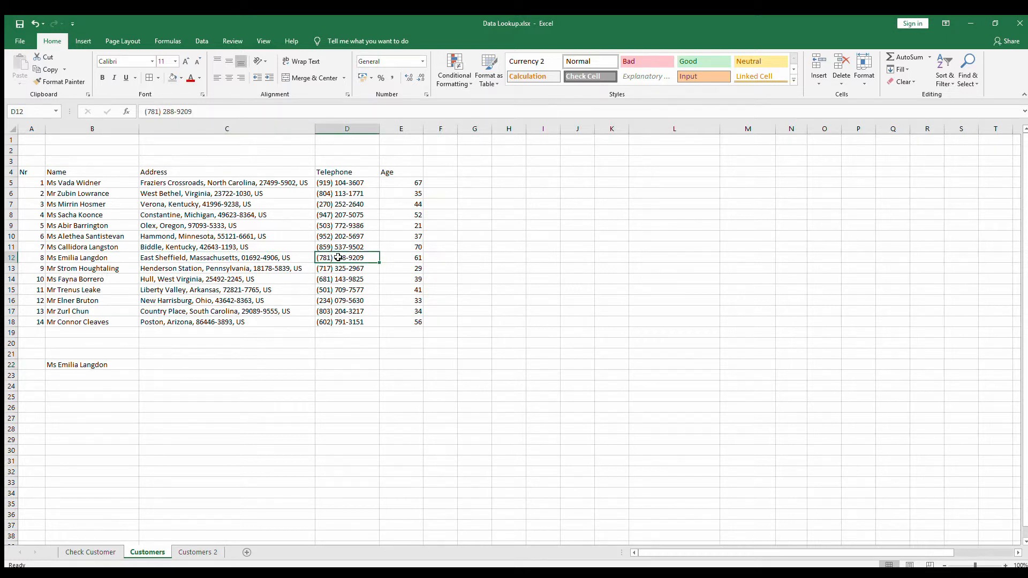
pyautogui.click(403, 257)
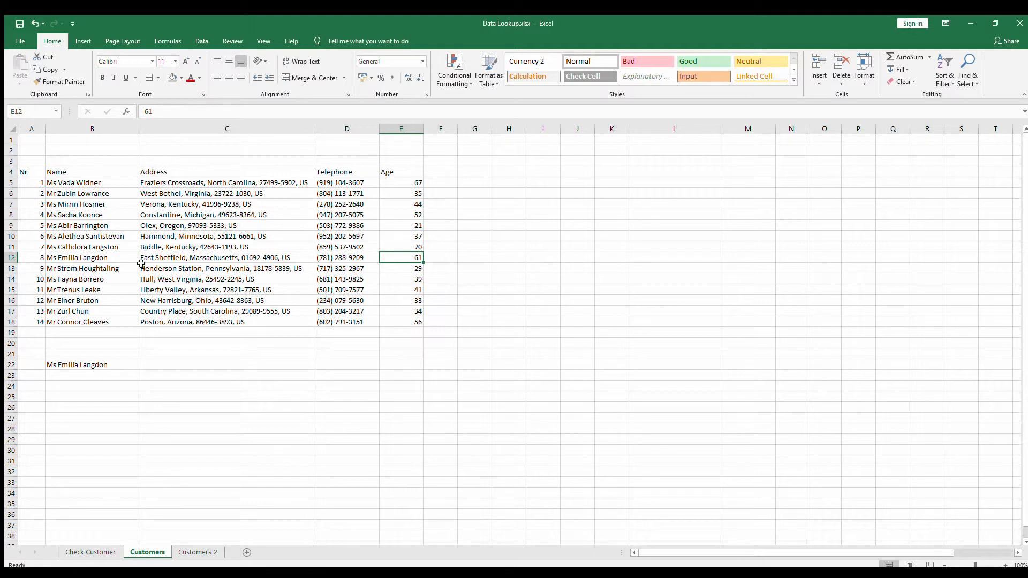
pyautogui.click(105, 260)
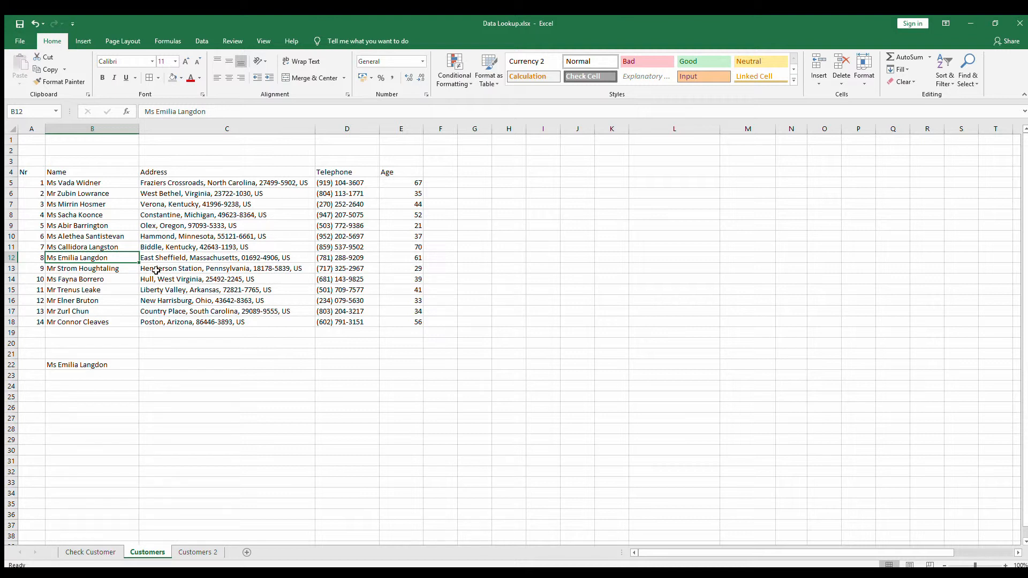
pyautogui.click(340, 261)
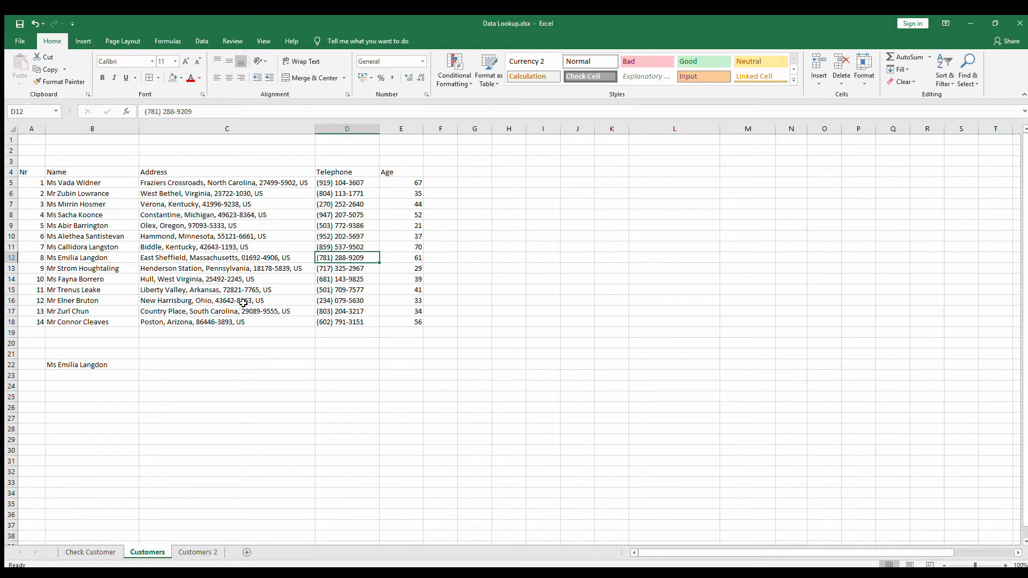
# Step: Enter =VLOOKUP(D12,B5:E18,-2,0) in C22 to try looking leftward from the telephone number in row 12
pyautogui.click(96, 365)
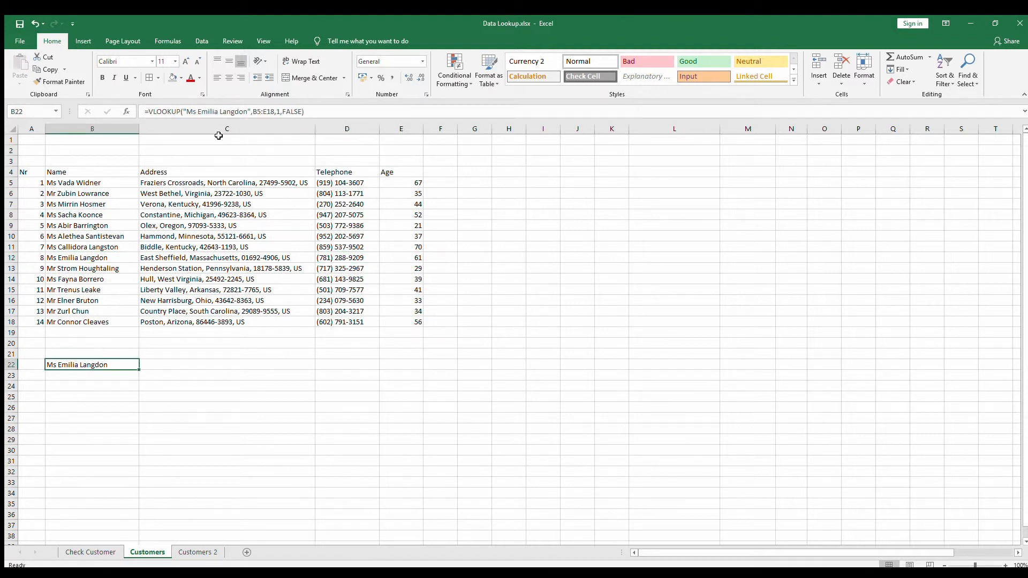
pyautogui.click(190, 364)
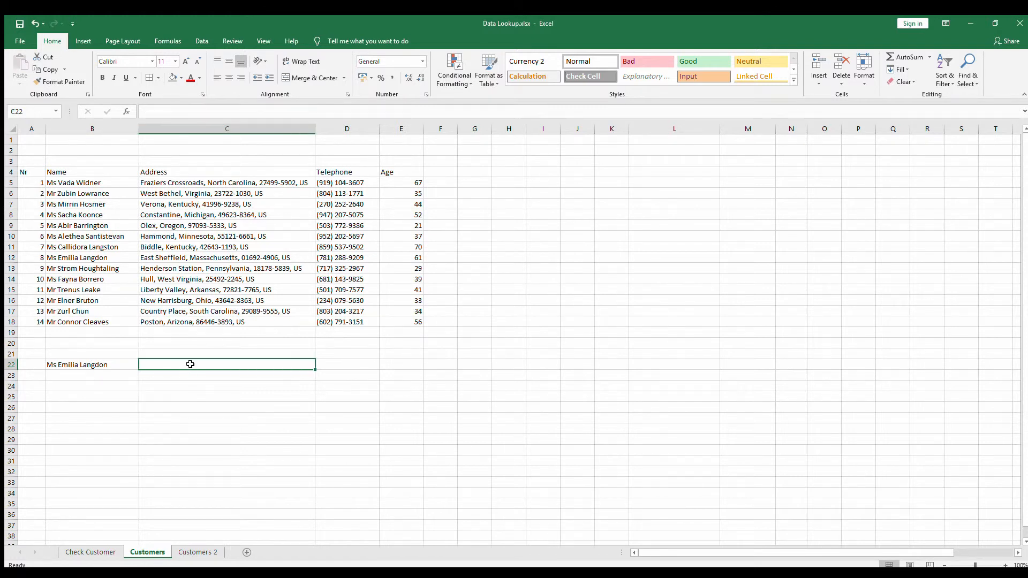
pyautogui.write('=')
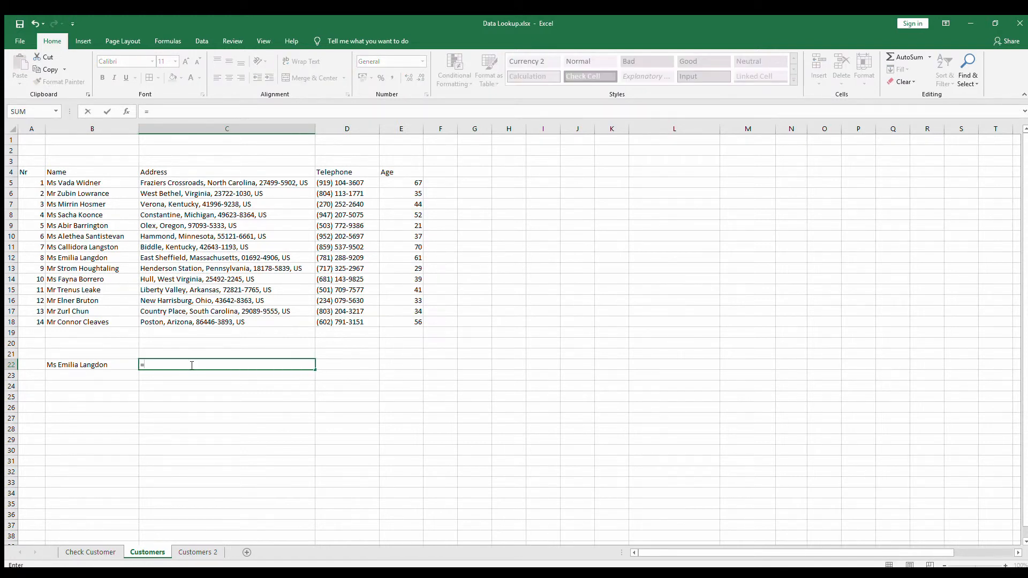
pyautogui.write('VLOOKUP(')
pyautogui.click(328, 258)
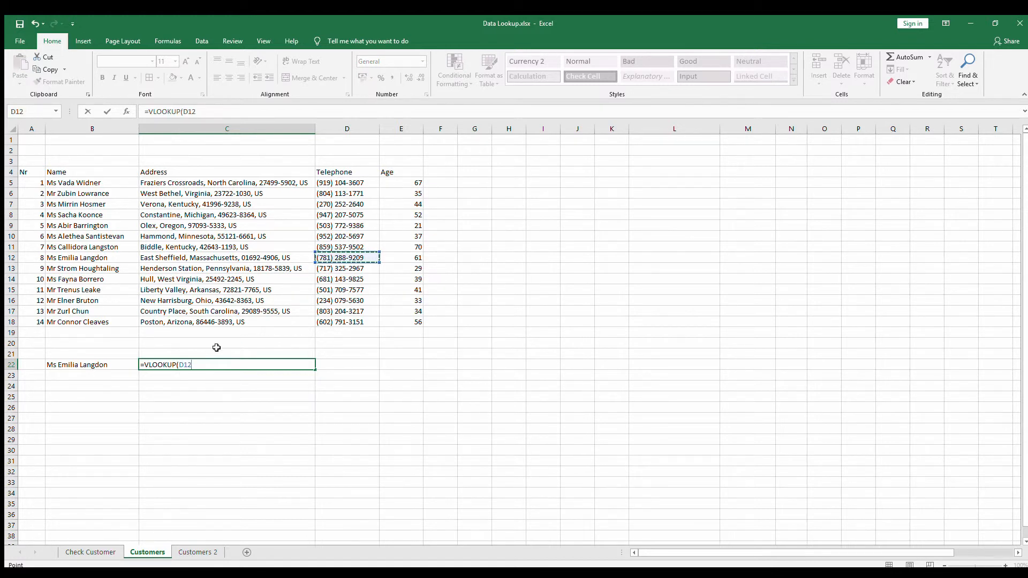
pyautogui.write(',')
pyautogui.moveTo(82, 184); pyautogui.dragTo(407, 319)
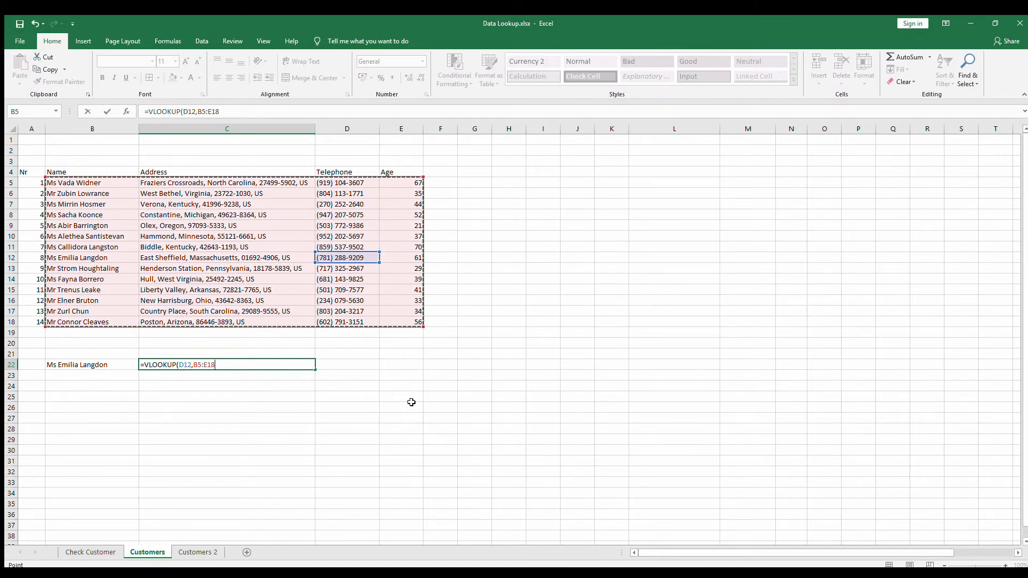
pyautogui.write(',-2,0')
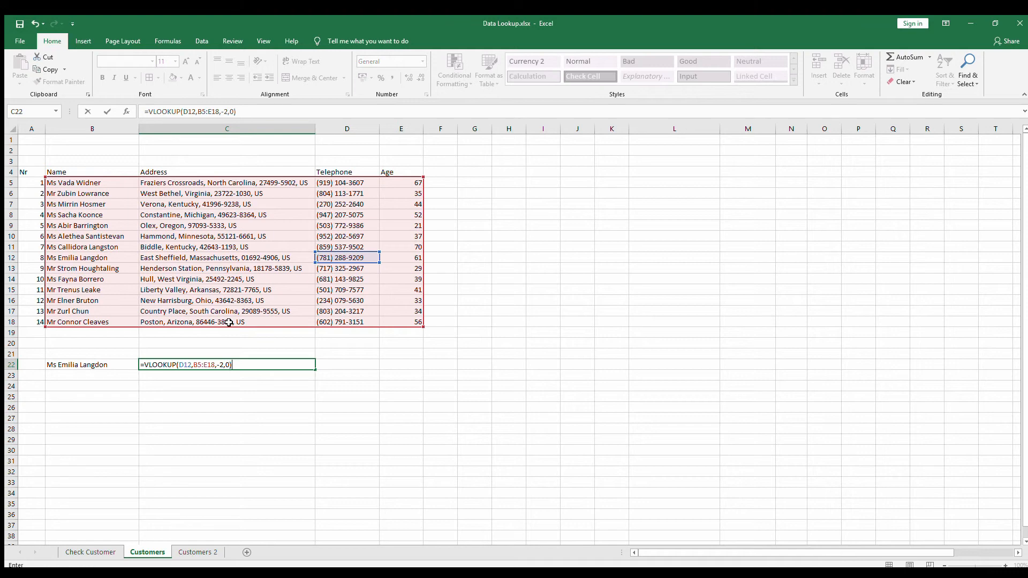
pyautogui.press('Return')
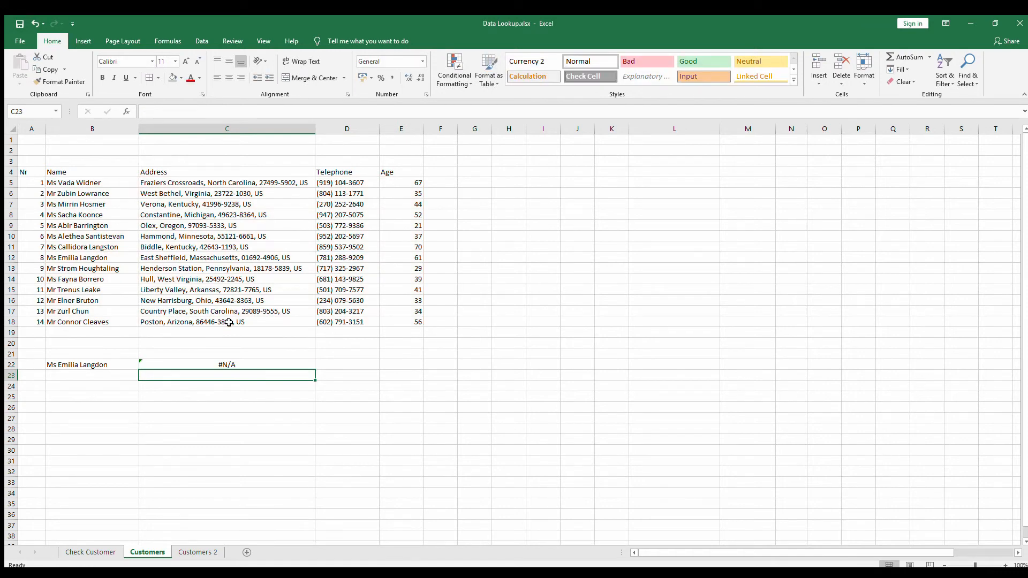
# Step: Examine the C22 VLOOKUP formula against the telephone numbers in D5:D18
pyautogui.click(239, 364)
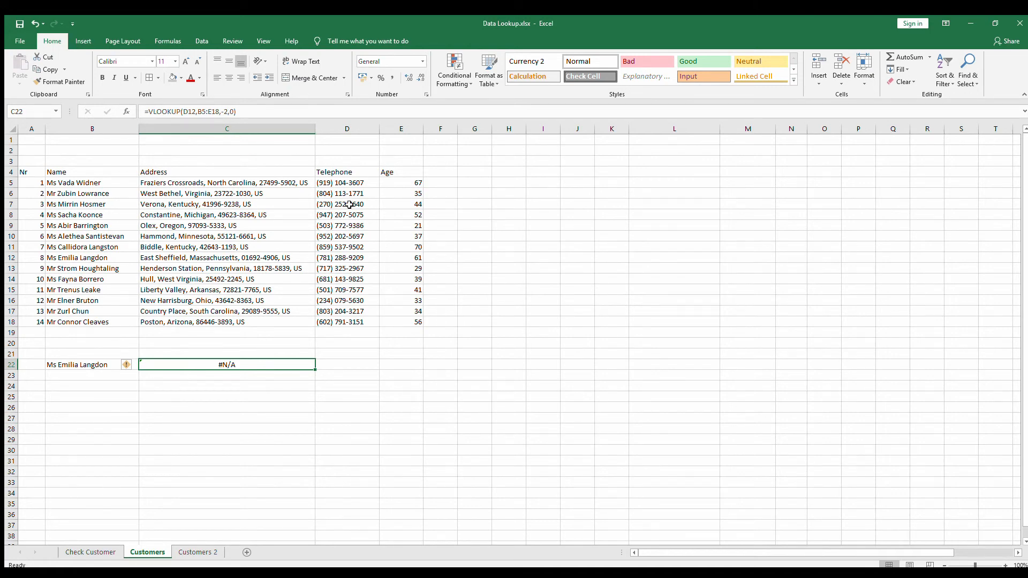
pyautogui.moveTo(342, 183); pyautogui.dragTo(341, 321)
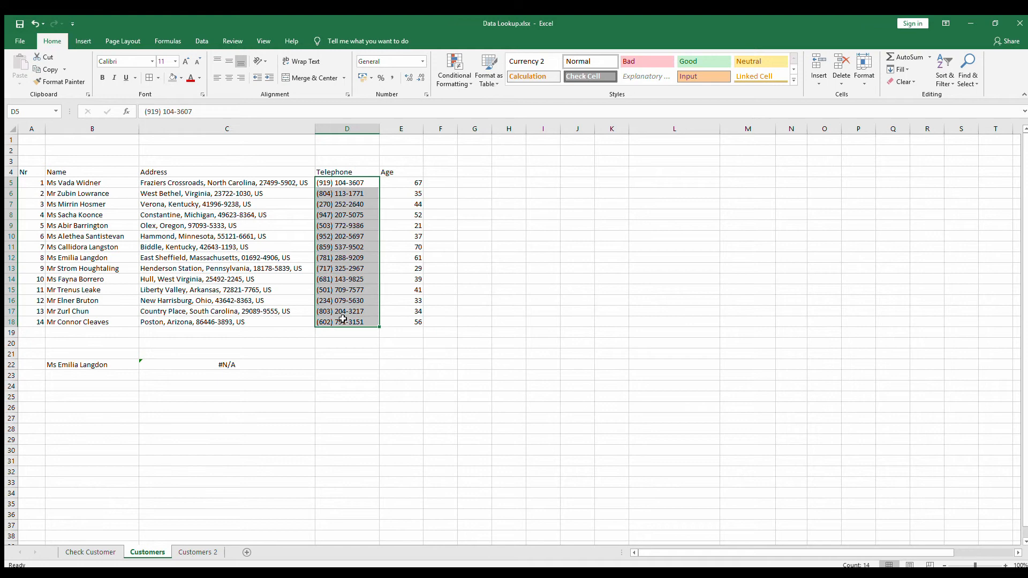
pyautogui.click(234, 370)
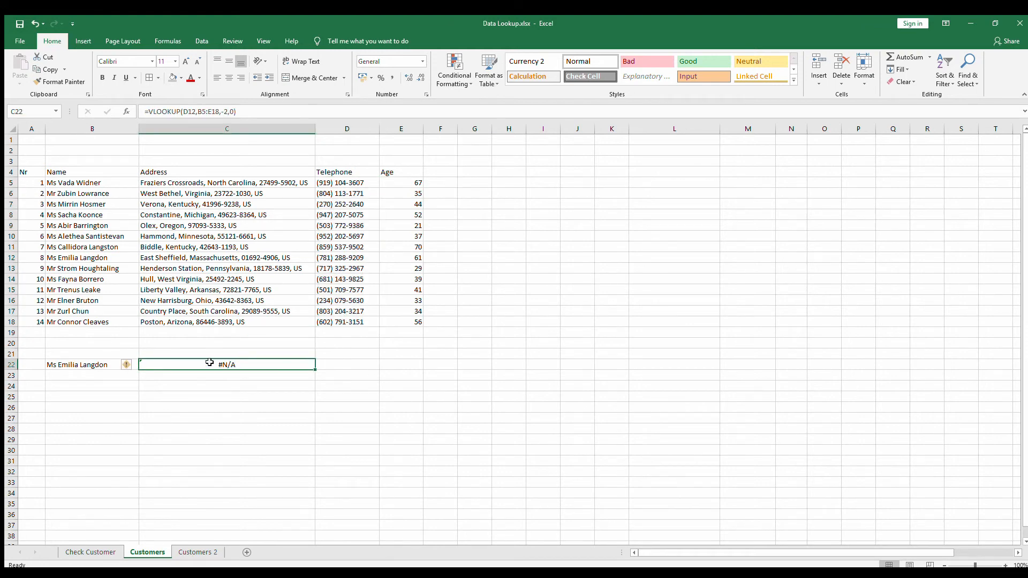